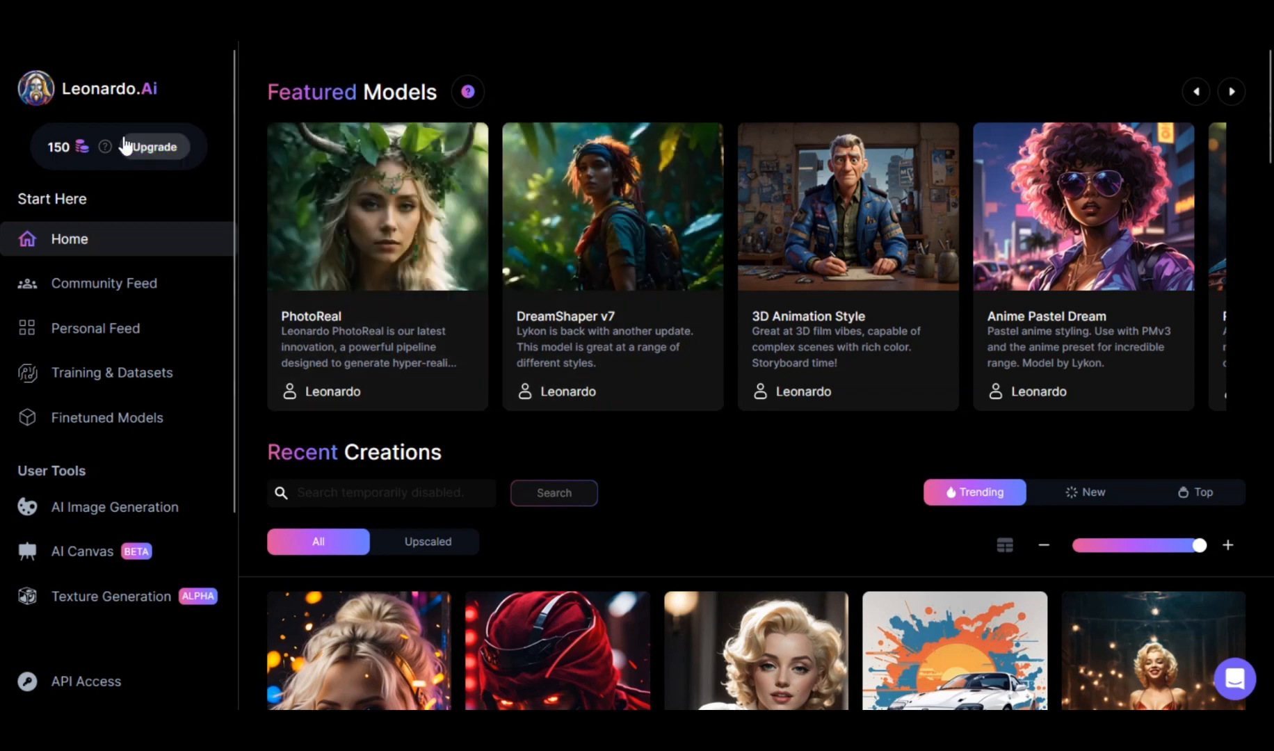
Open AI Image Generation and set the input dimensions to 1024 × 768.
click(110, 509)
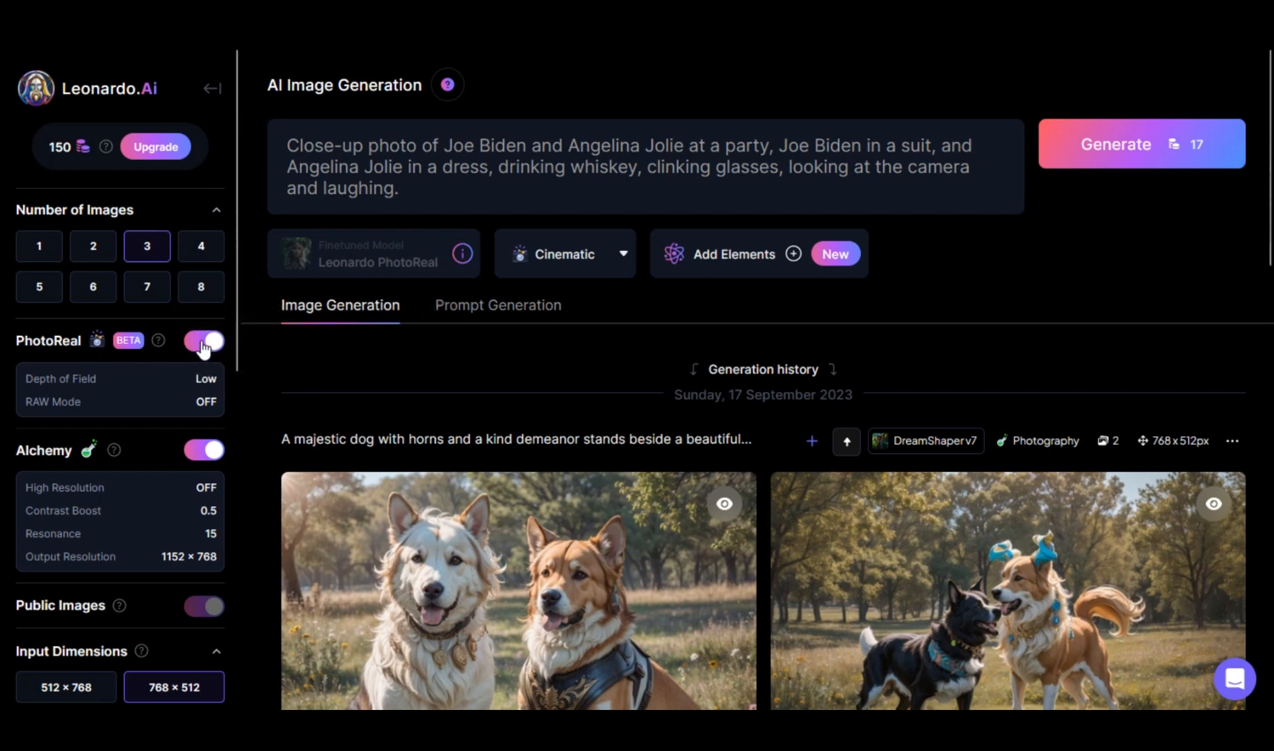
scroll(203, 348, down, 2)
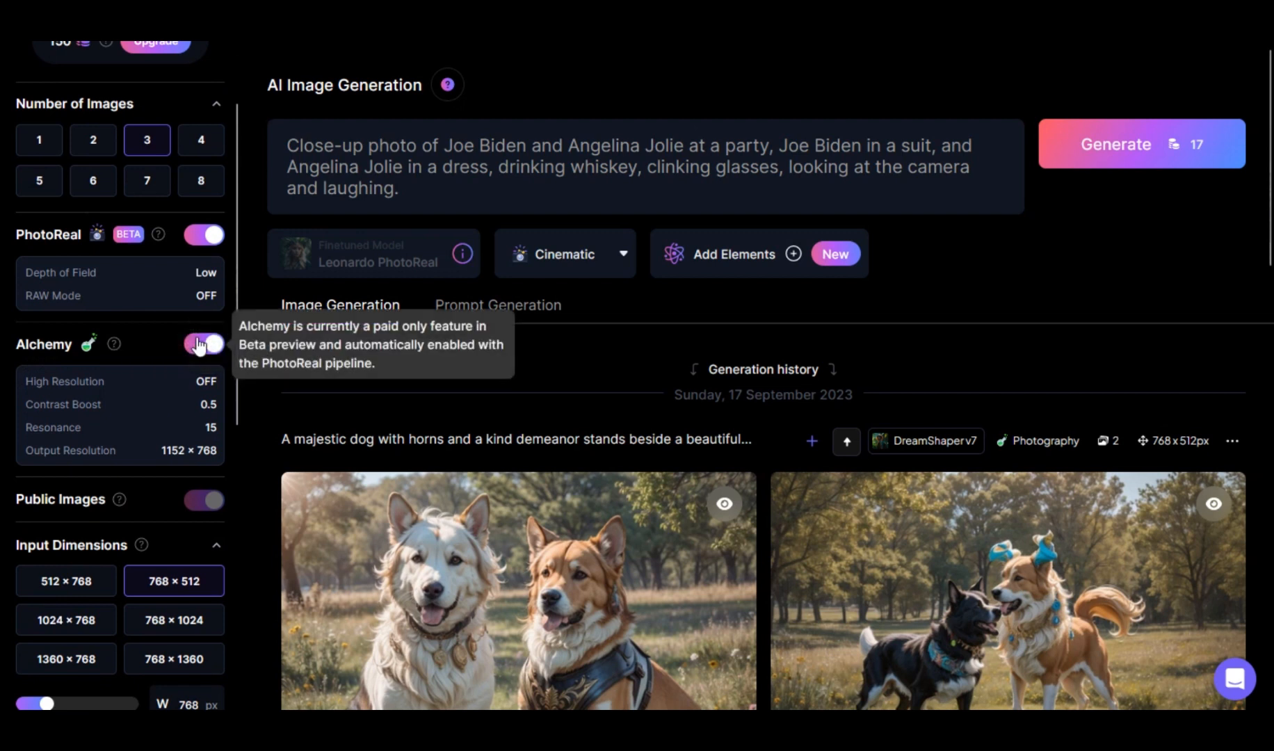
scroll(202, 345, down, 1)
scroll(200, 345, down, 3)
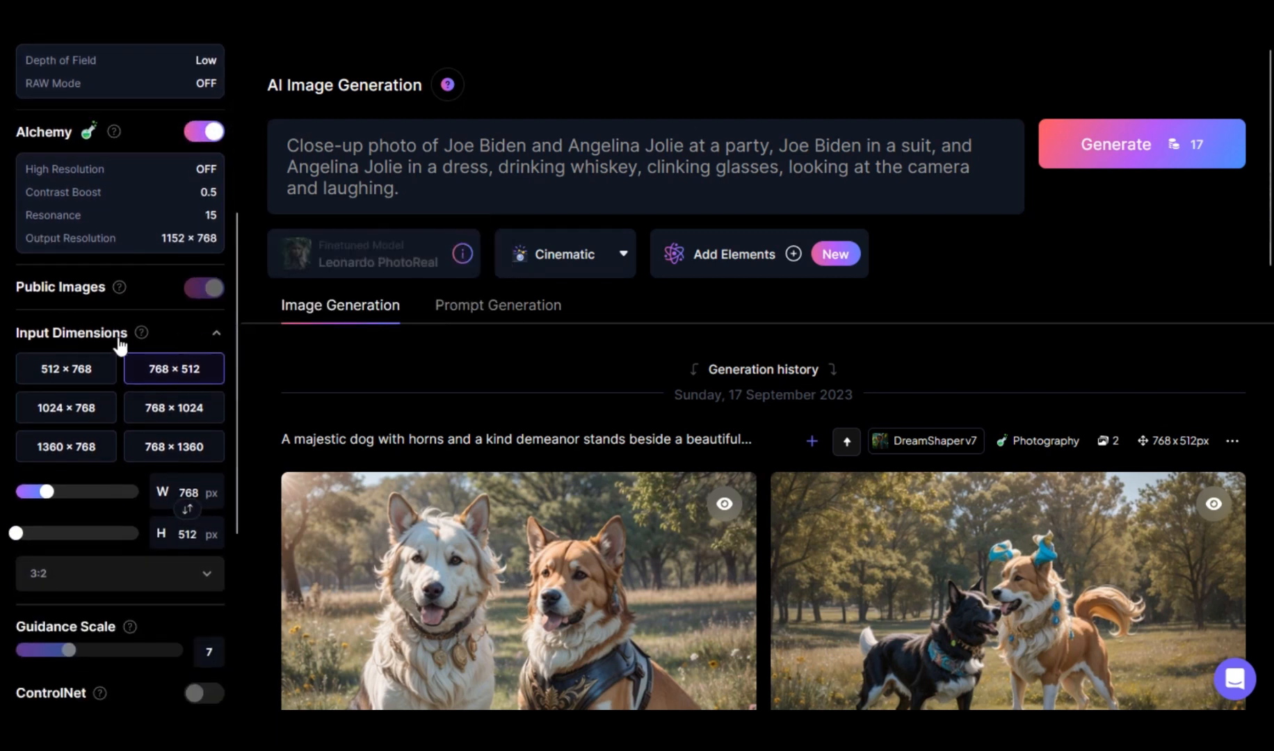
click(68, 411)
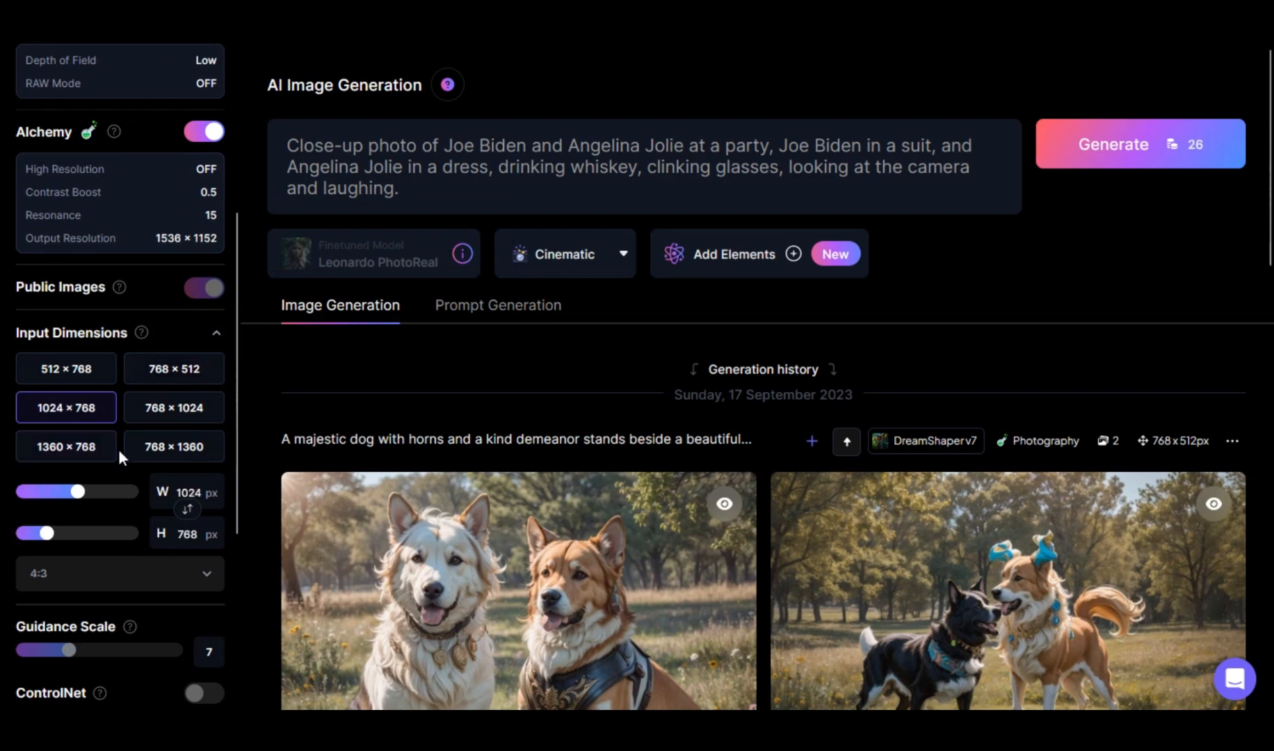
scroll(118, 448, up, 5)
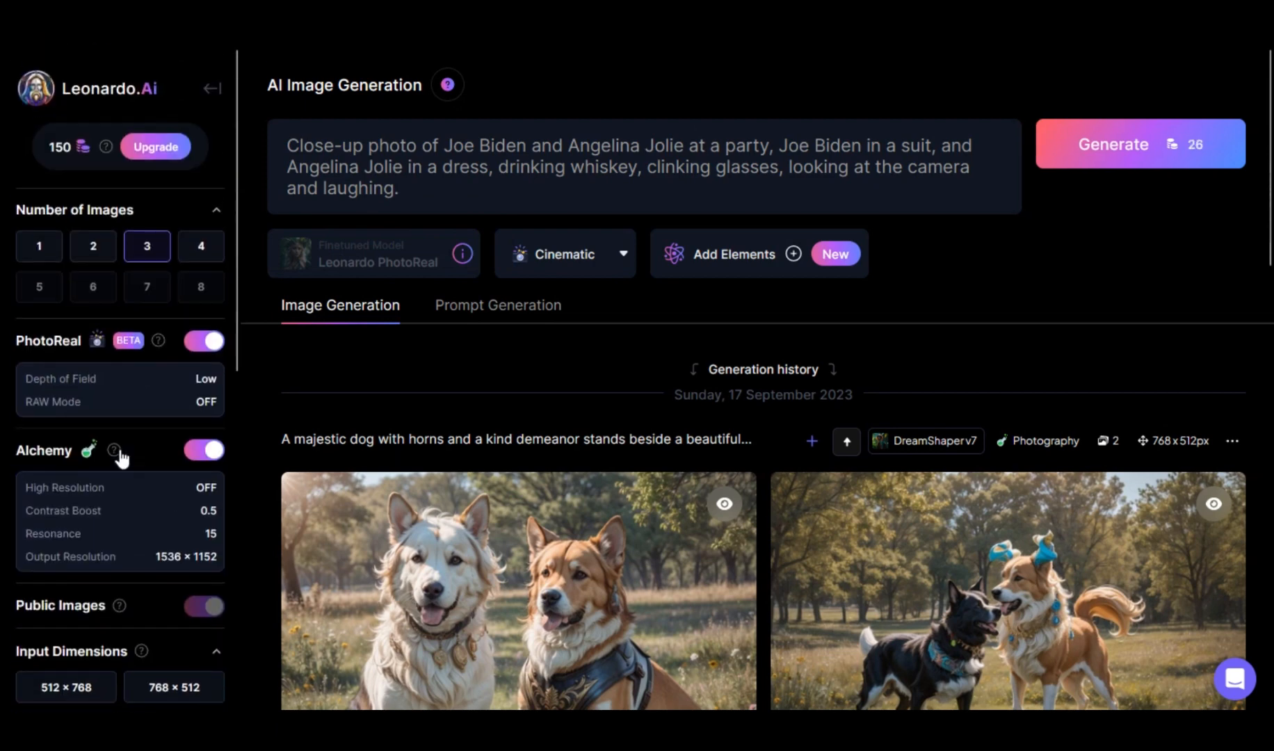
Clear the existing image prompt and copy the illustration-style /imagine prompt about Joe Biden and Angelina Jolie from Notepad.
triple_click(403, 143)
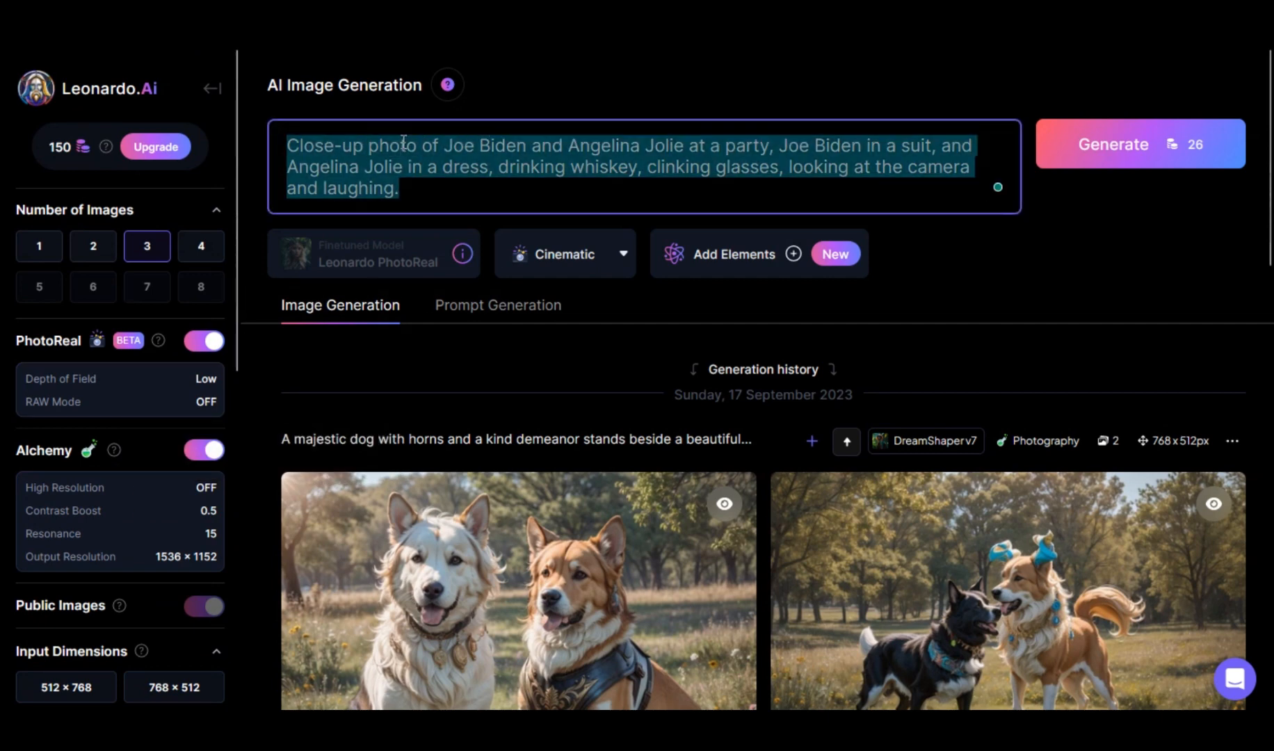
key(BackSpace)
key(alt+Tab)
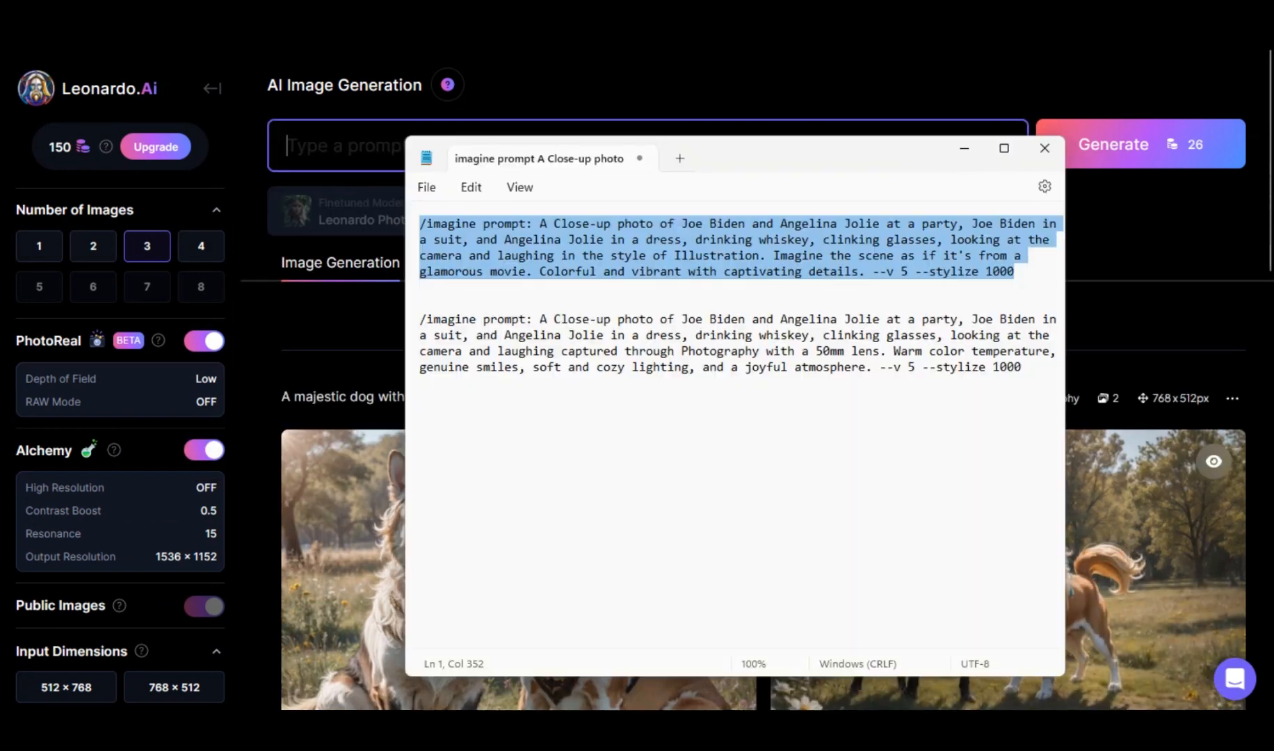
triple_click(709, 241)
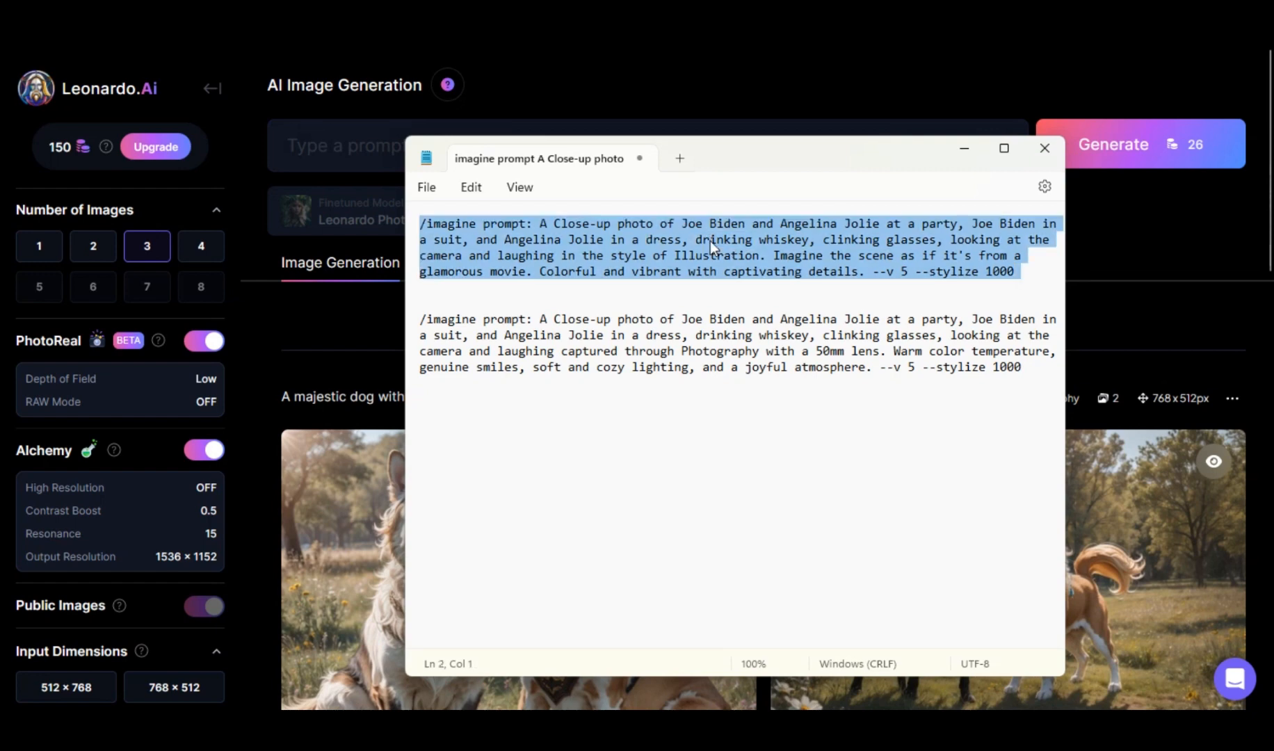
right_click(709, 240)
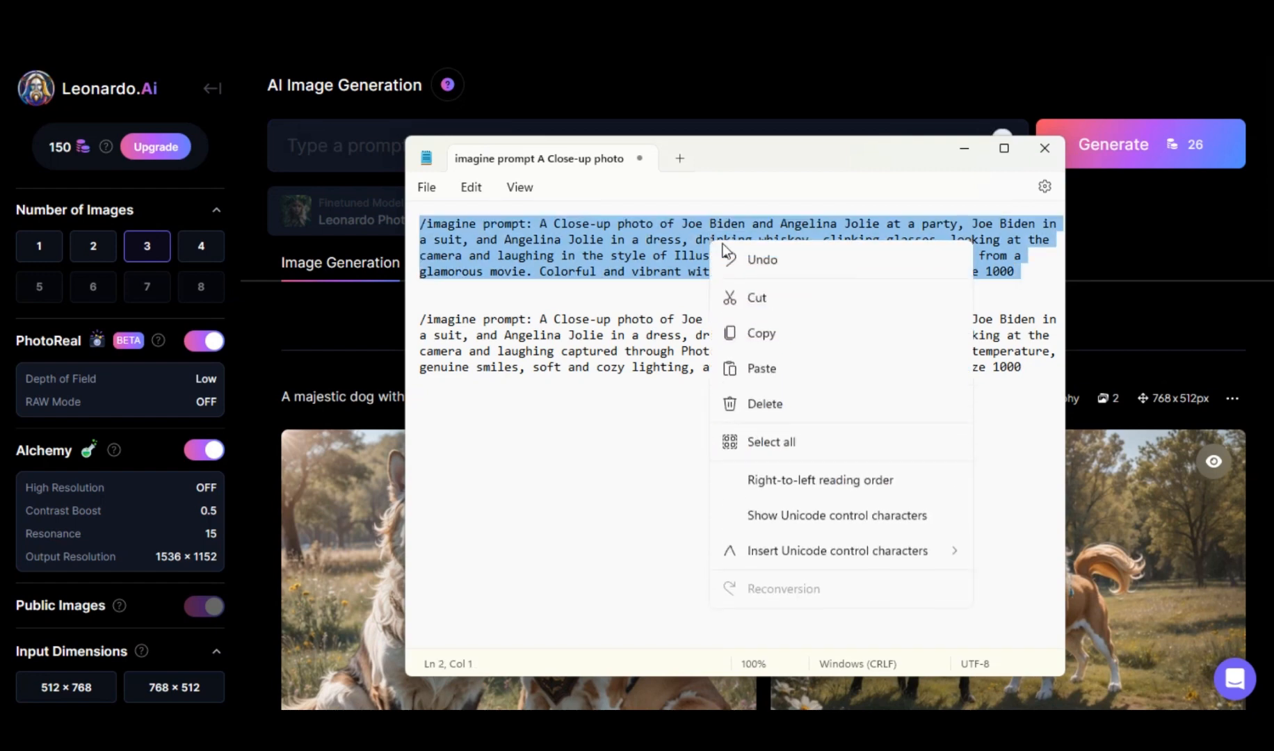
click(765, 326)
click(963, 152)
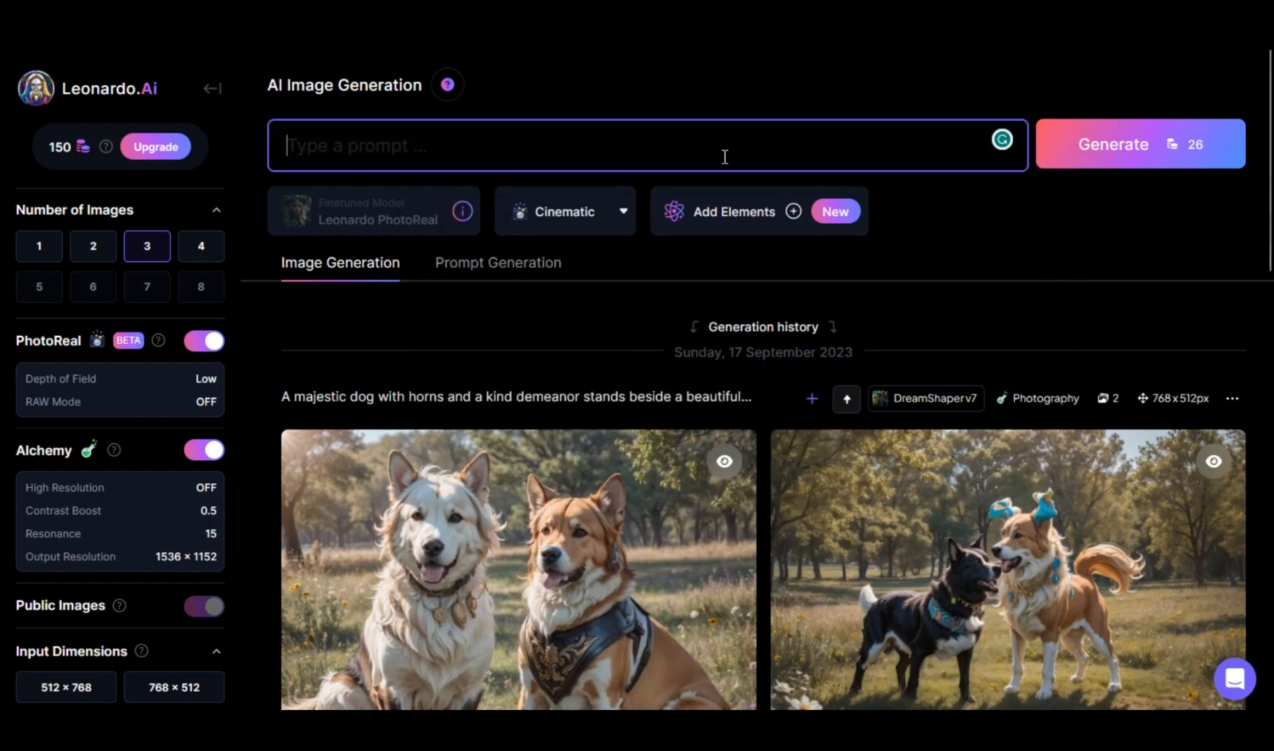
Paste the copied /imagine prompt as the image prompt and generate three PhotoReal images in the Cinematic style.
right_click(575, 147)
click(651, 280)
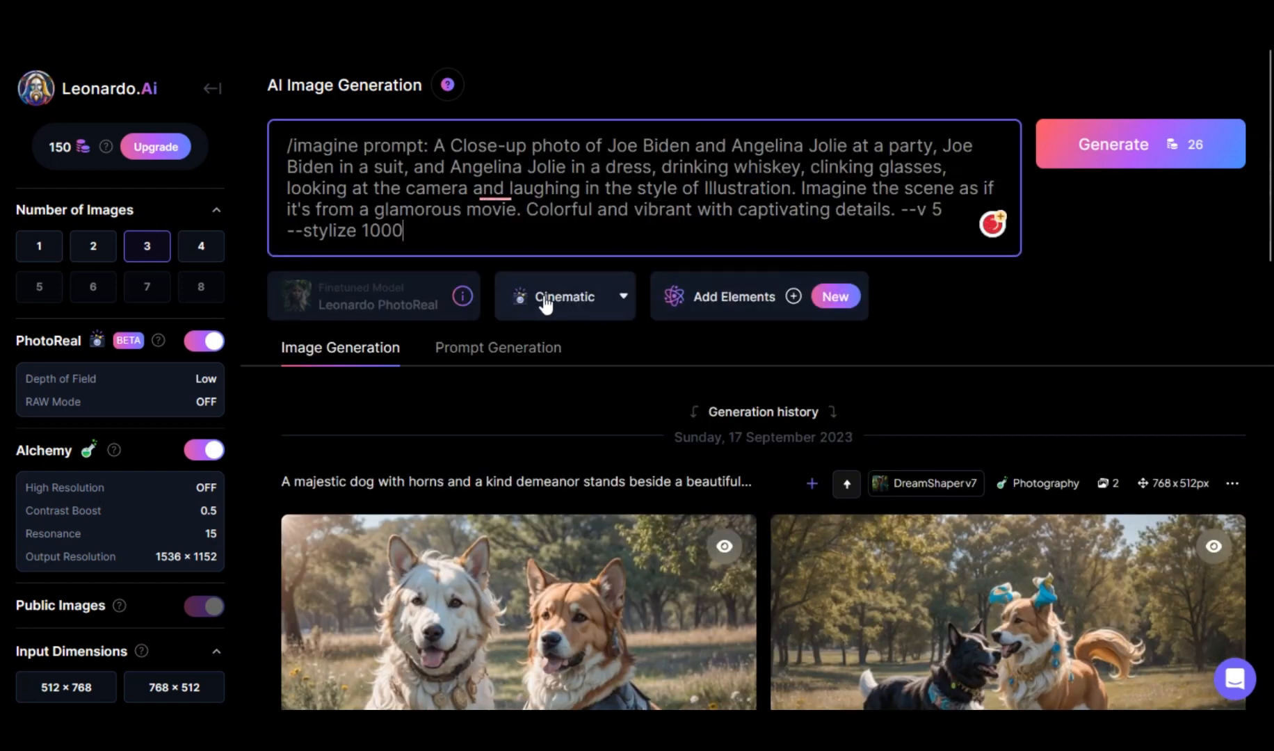
click(1124, 152)
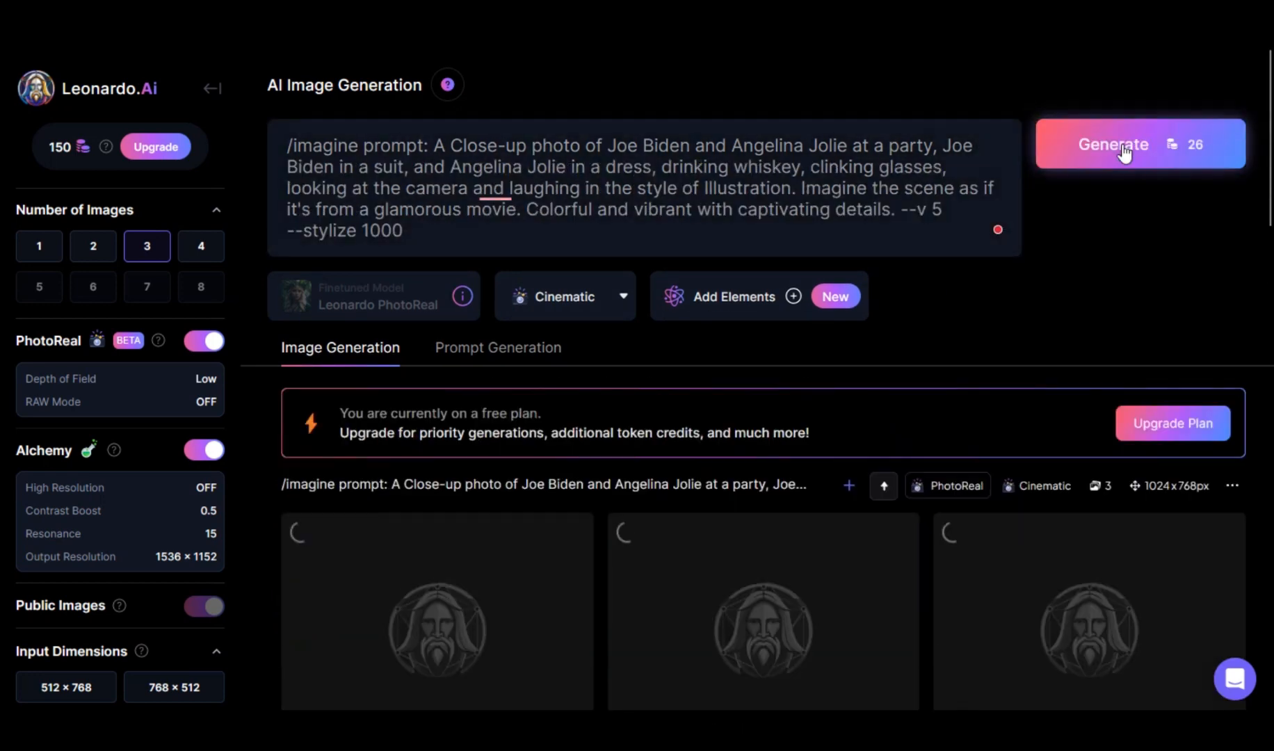
Examine each of the three generated Cinematic images in enlarged view.
scroll(1180, 204, down, 3)
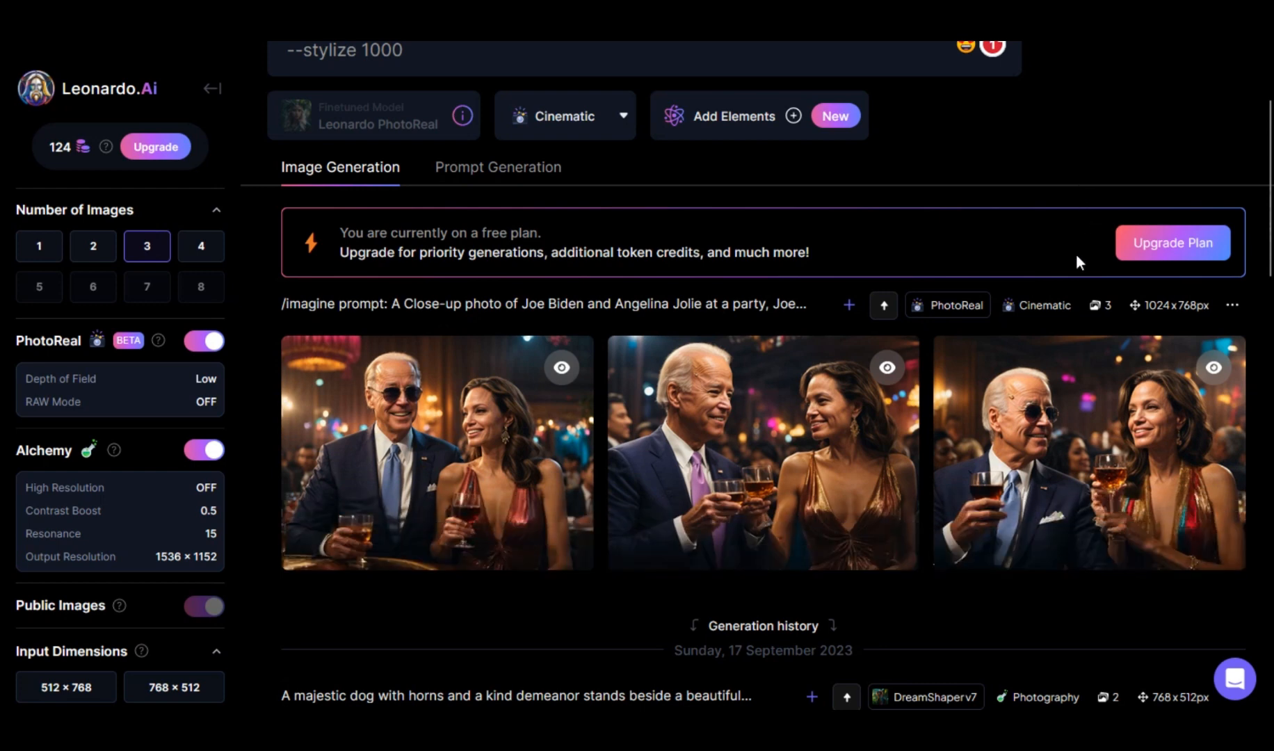
click(435, 445)
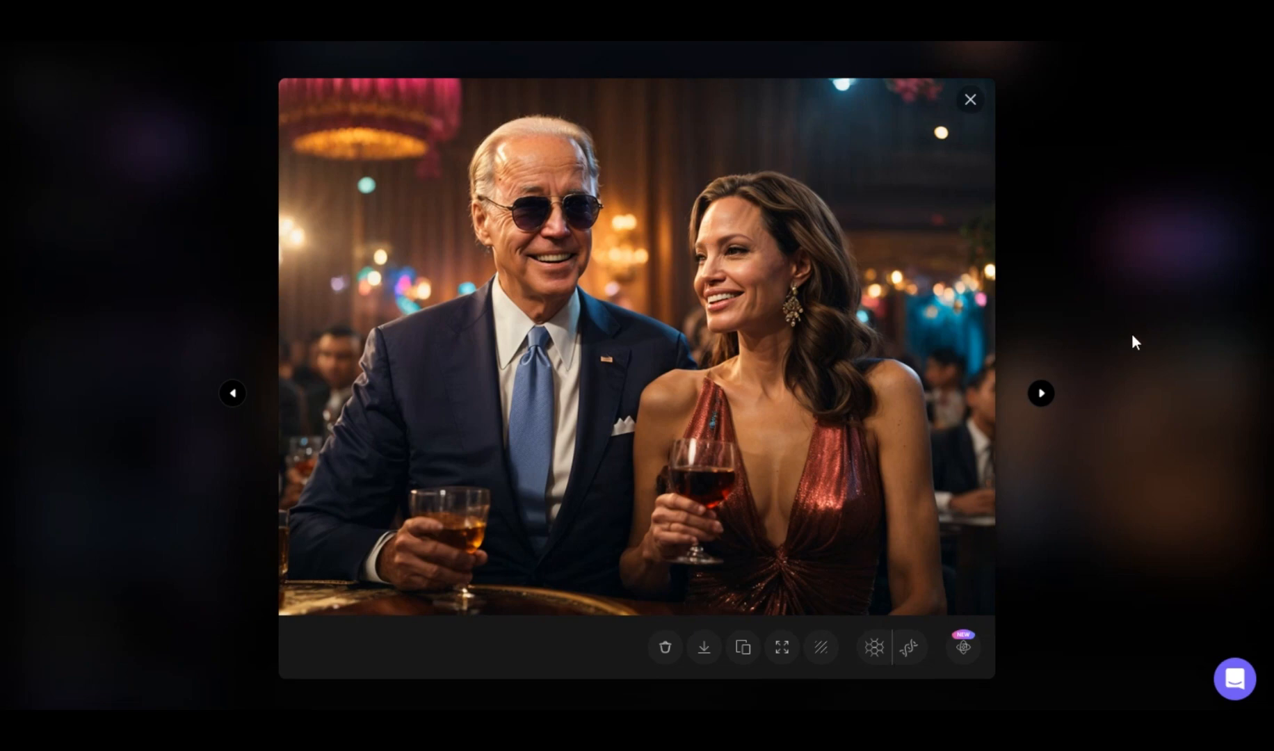
click(1144, 286)
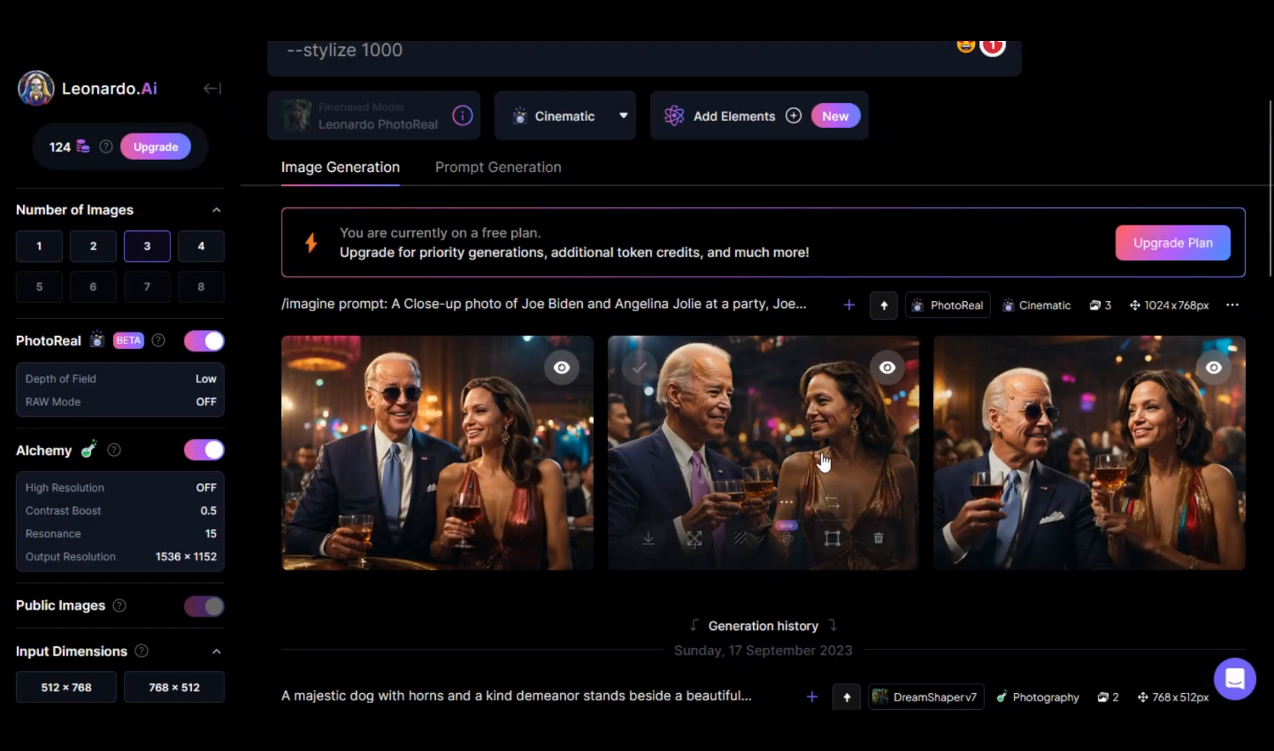
click(802, 448)
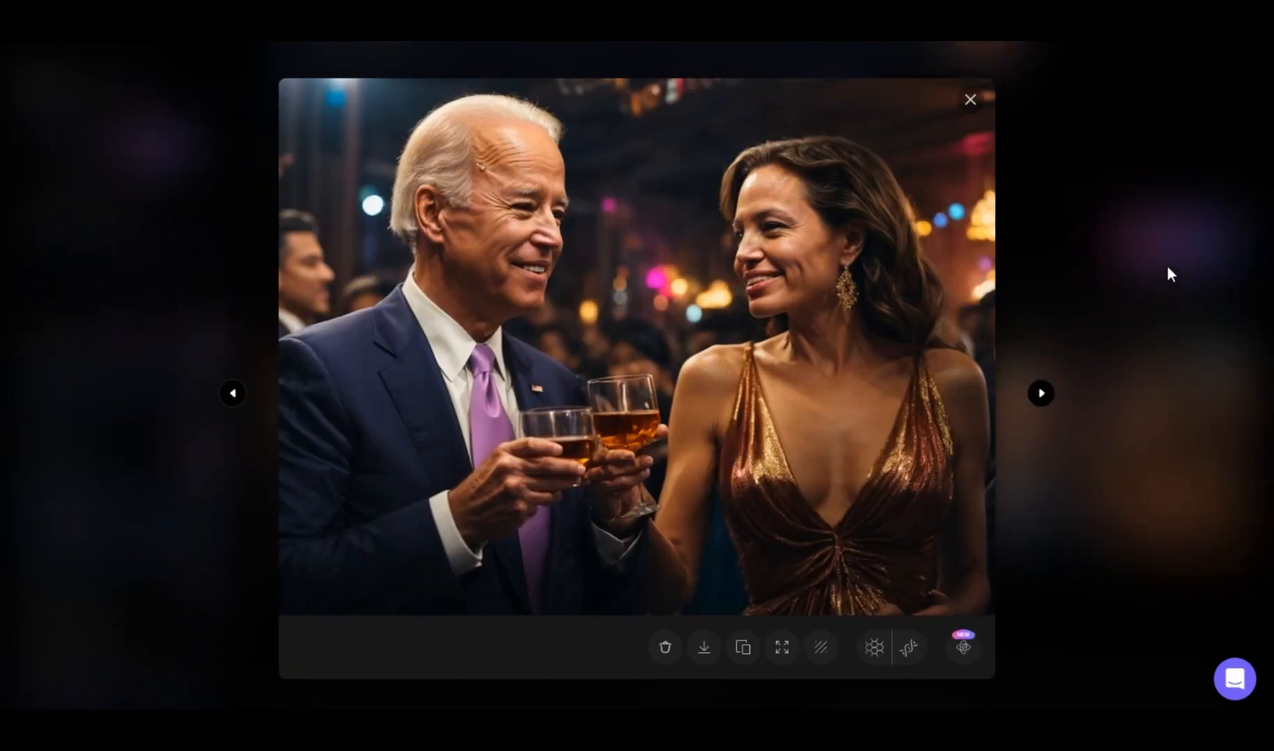
click(1166, 264)
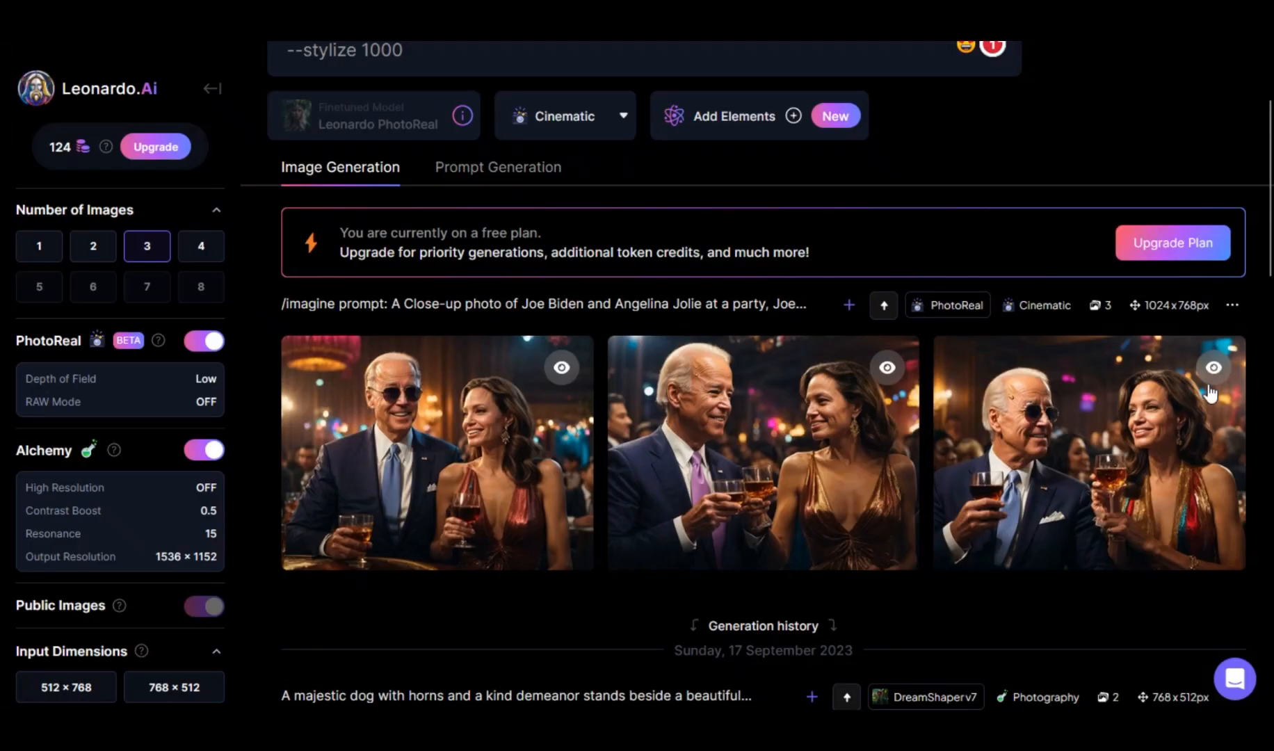
click(1093, 410)
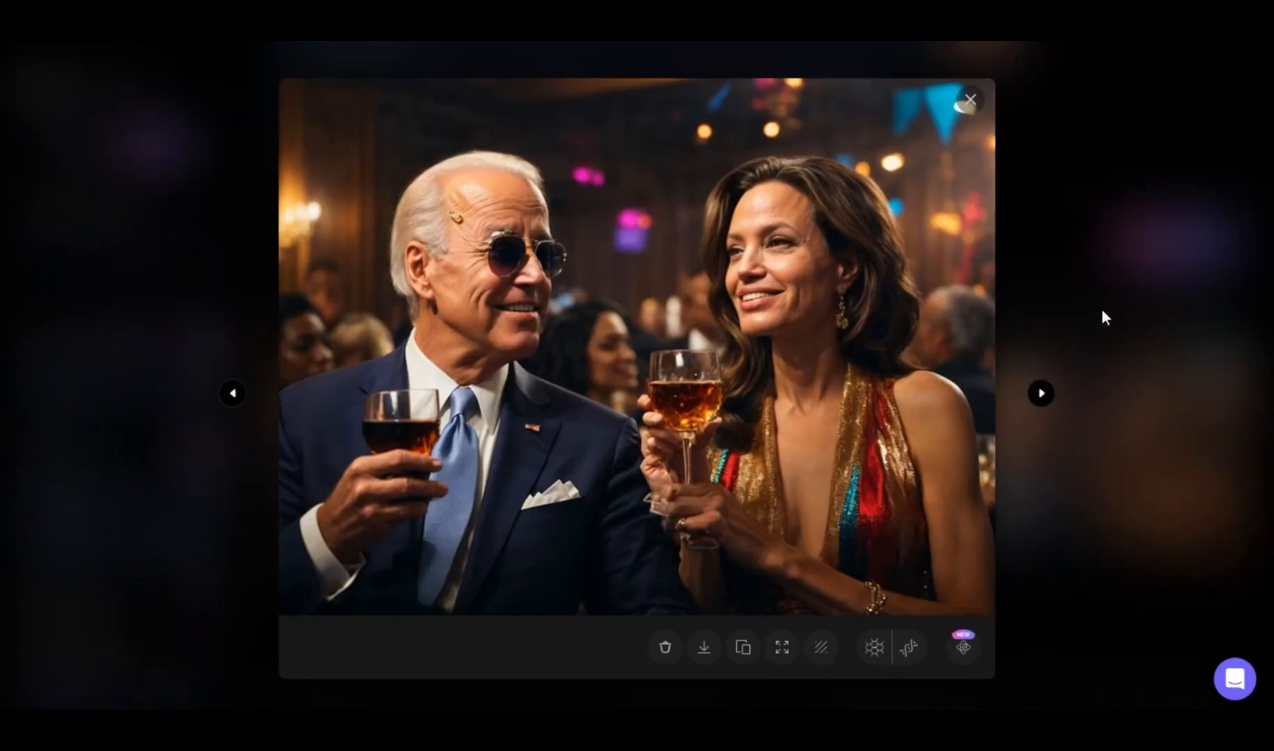
click(1133, 258)
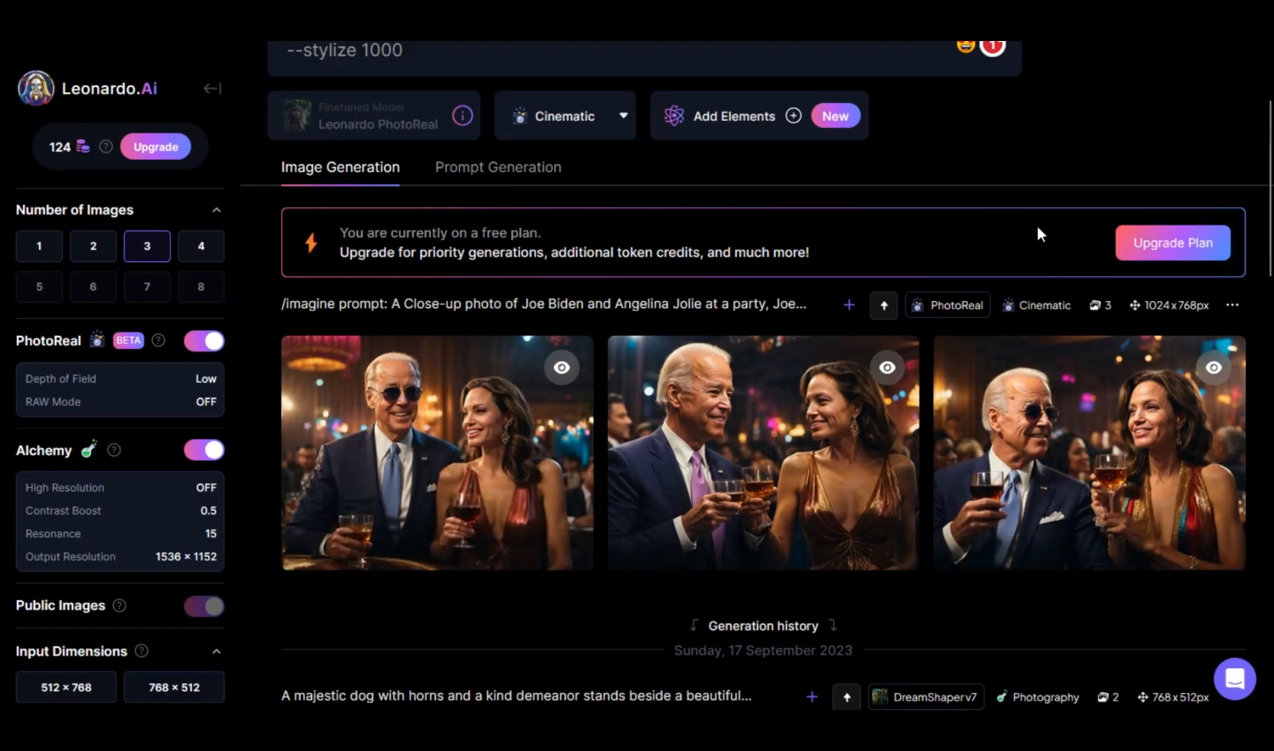
Change the image style to Creative and generate the images again with the same prompt.
scroll(1036, 224, up, 2)
click(610, 217)
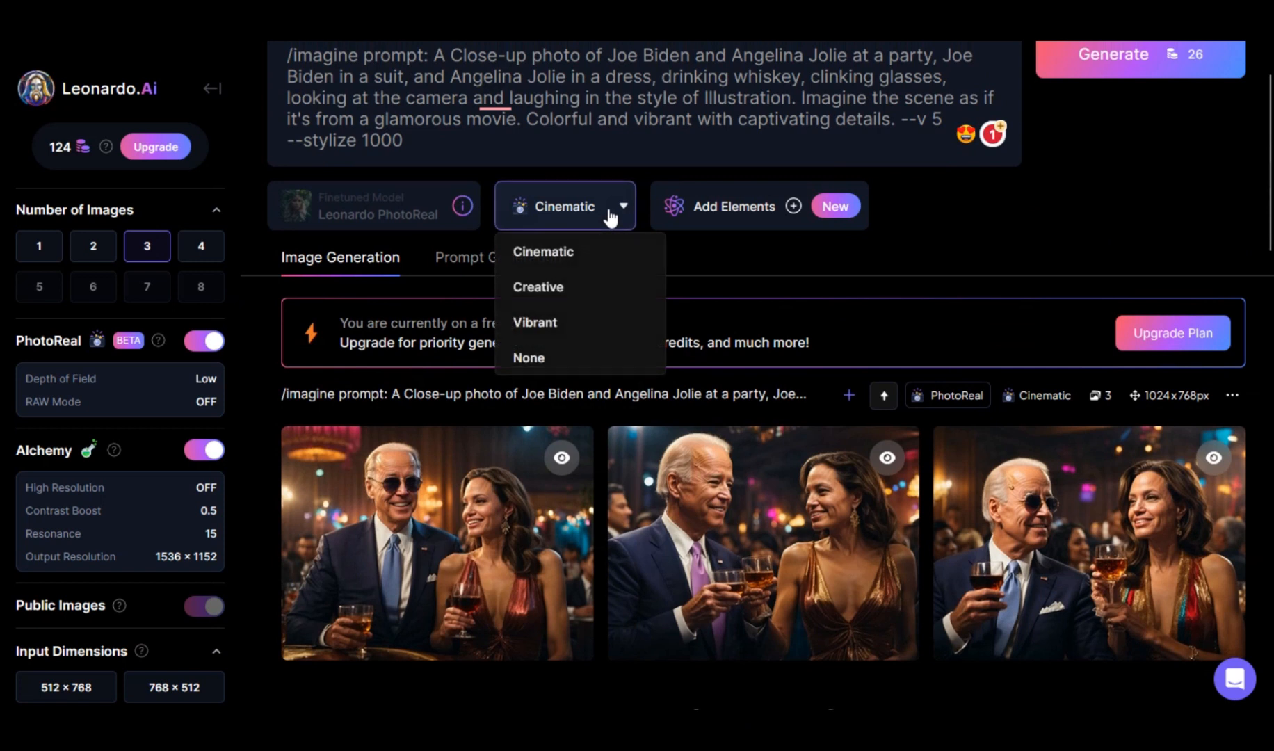
click(546, 294)
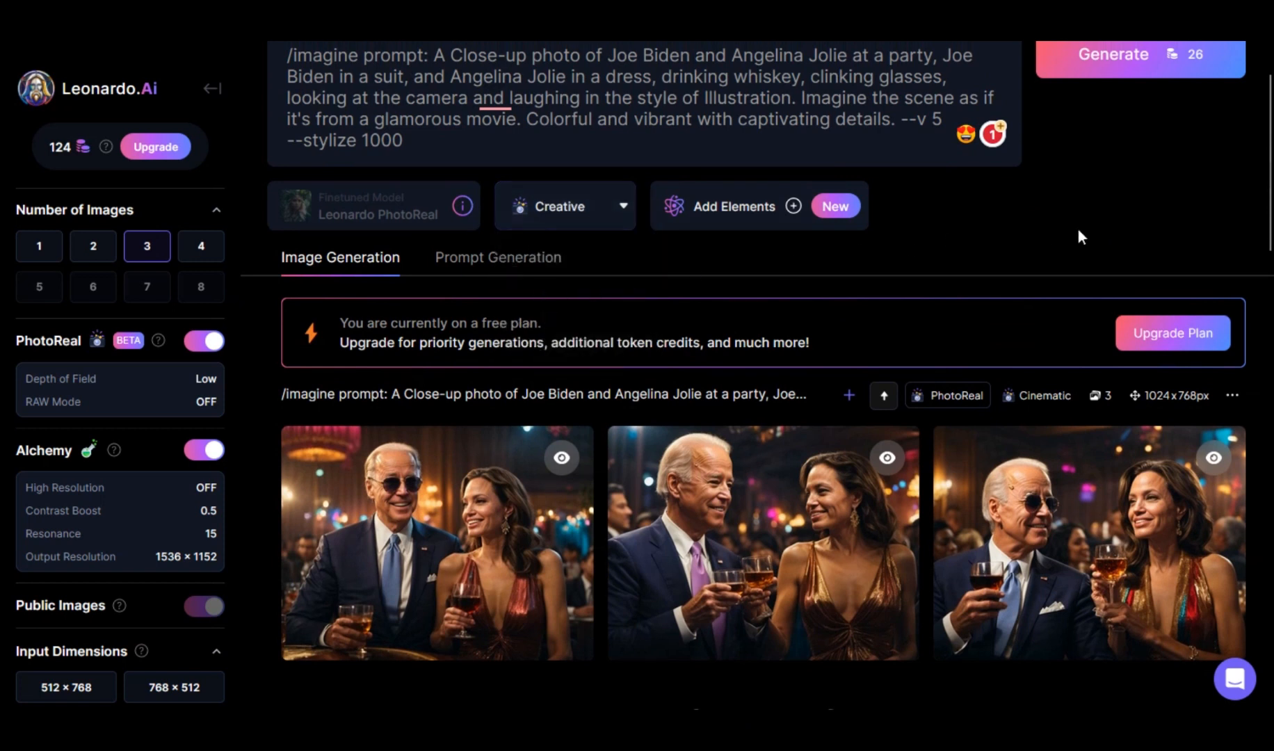
scroll(1077, 237, up, 1)
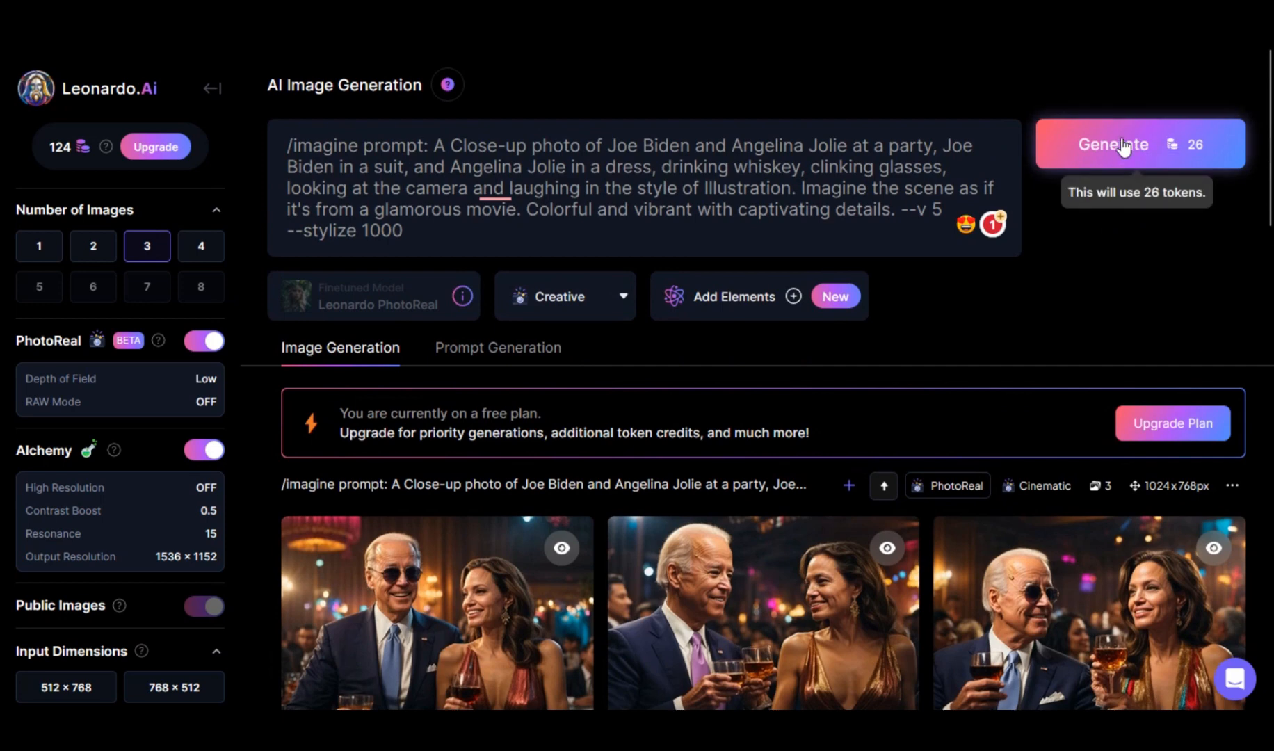
click(1120, 147)
Reveal the hidden image in the Creative set and examine all three Creative images in enlarged view.
scroll(1107, 214, down, 2)
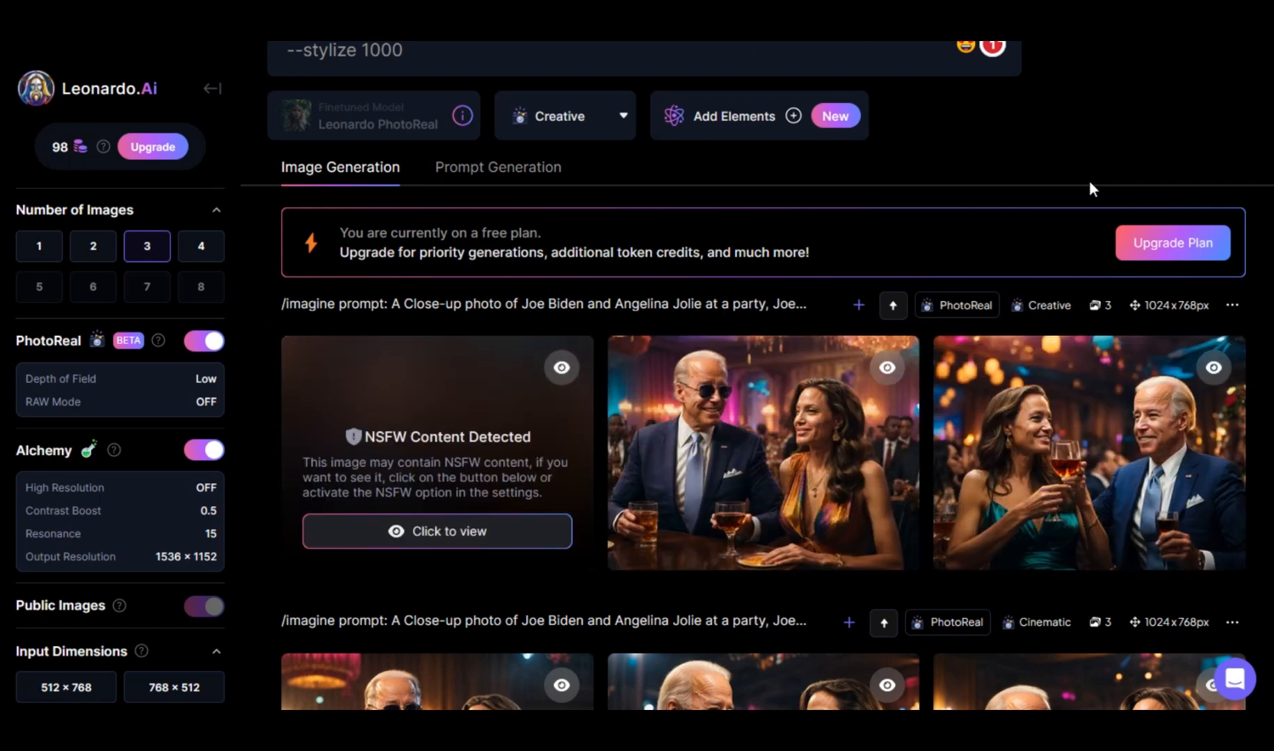
click(449, 531)
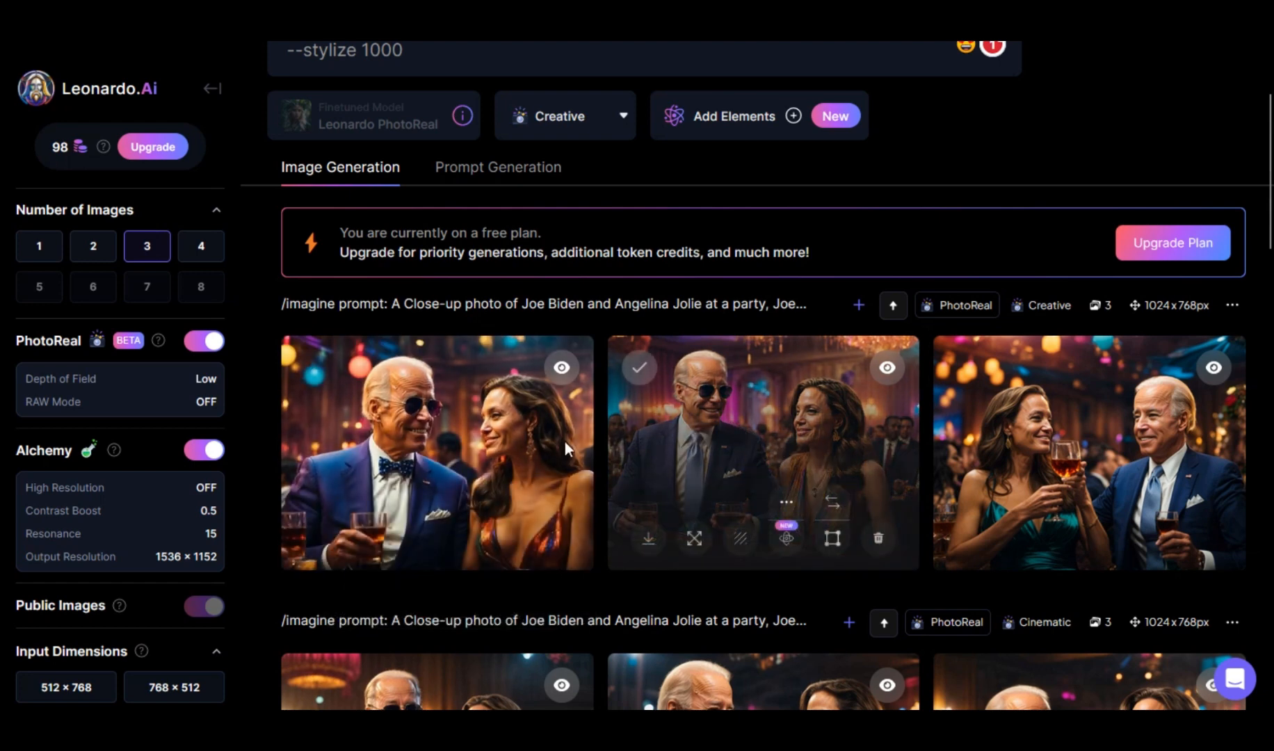
click(1071, 440)
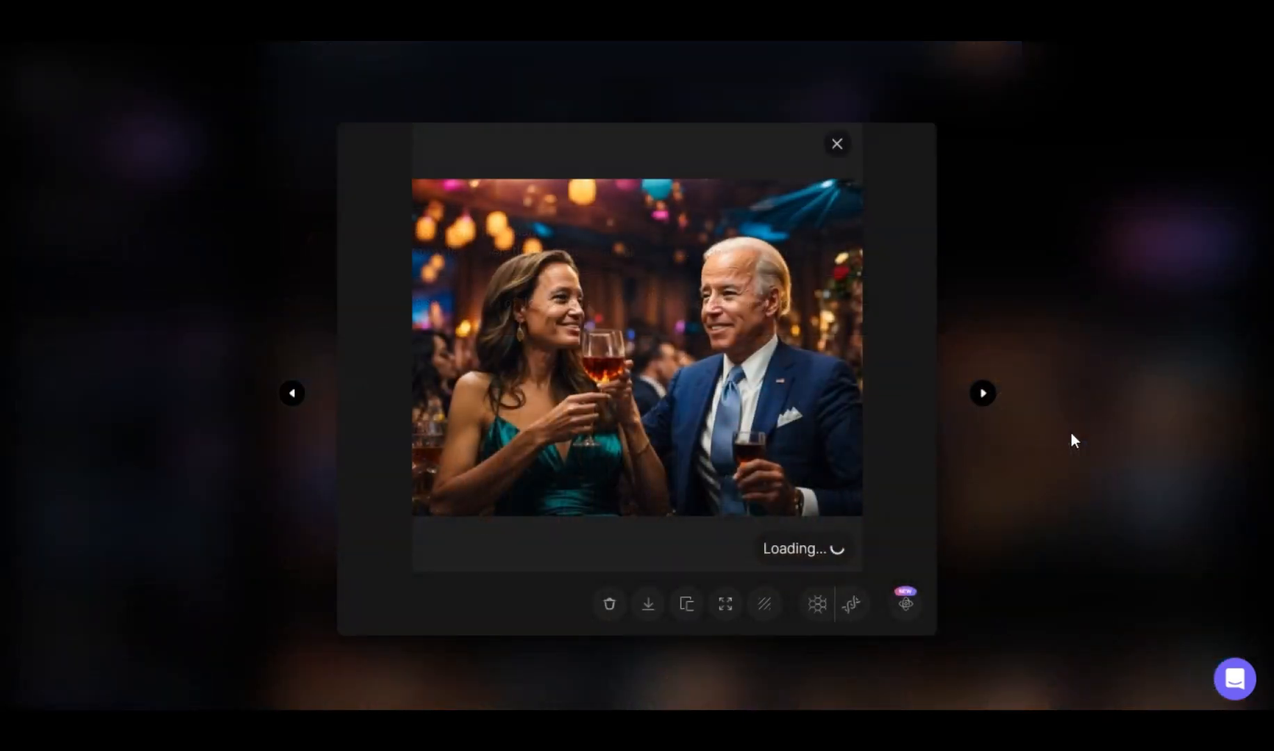
click(1171, 230)
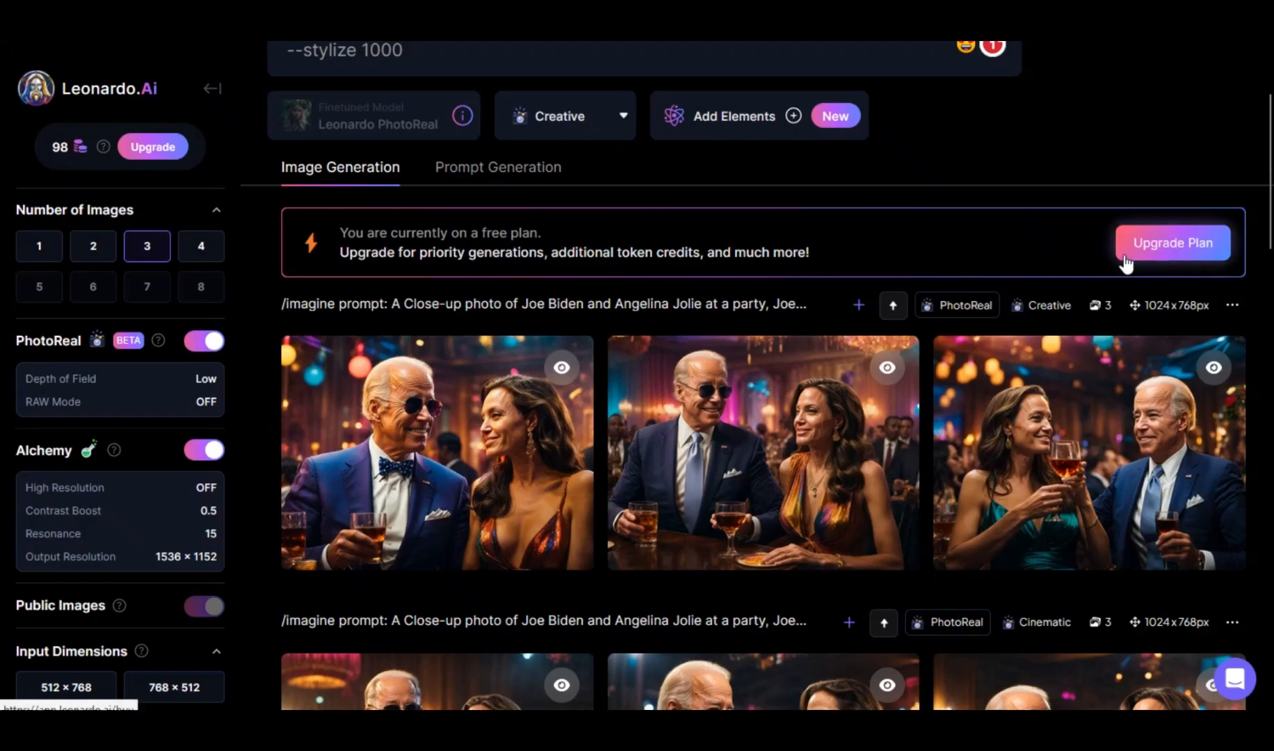
click(472, 430)
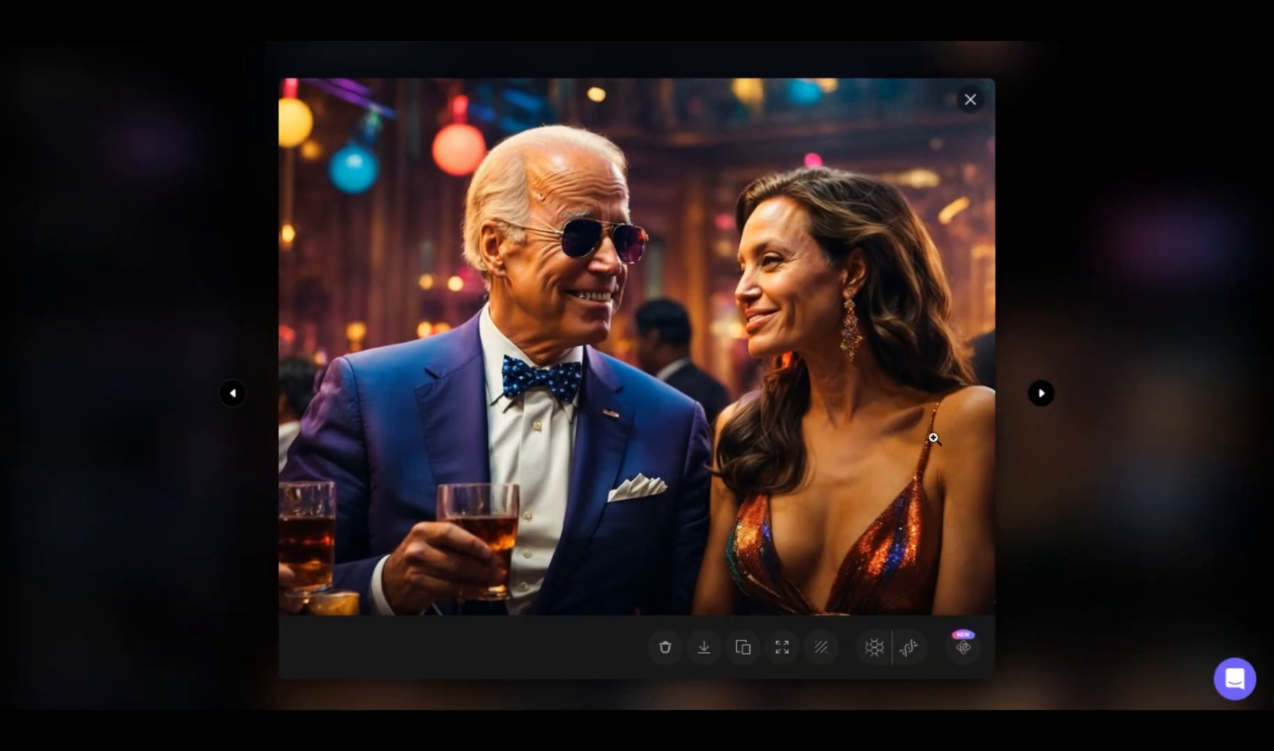
click(1147, 240)
click(733, 441)
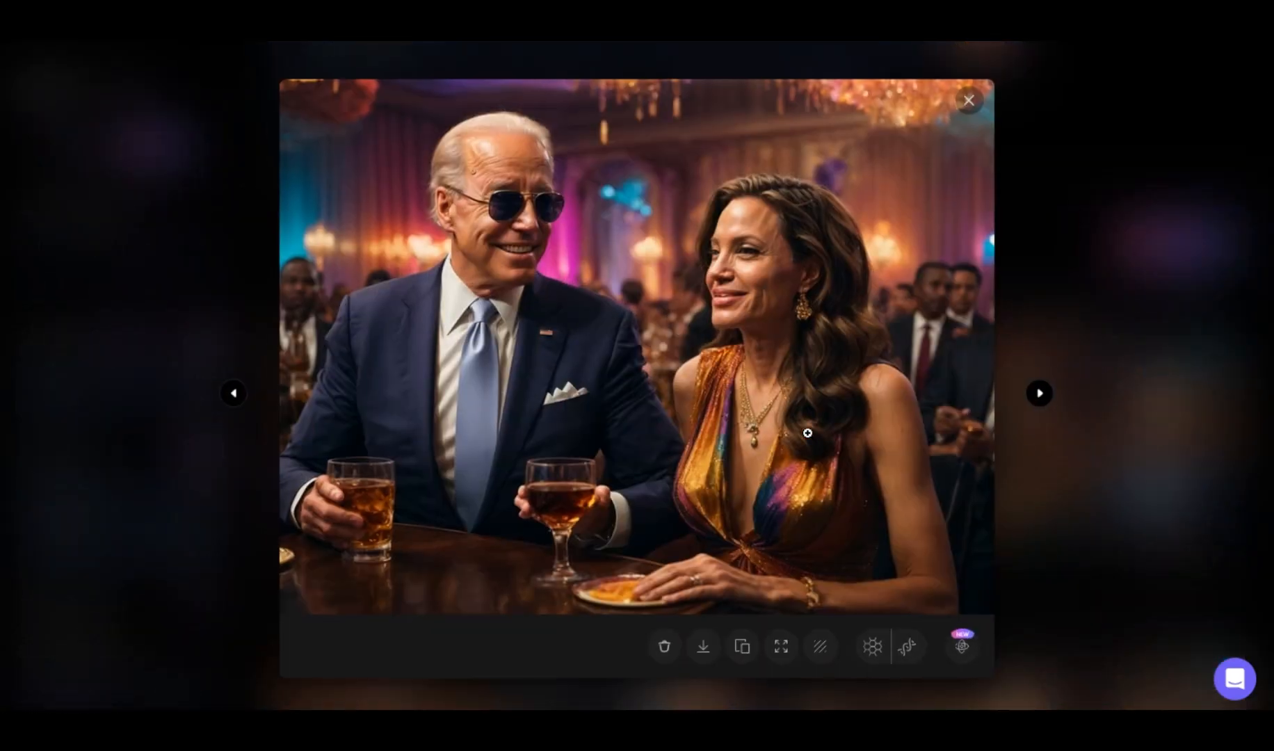
click(1176, 273)
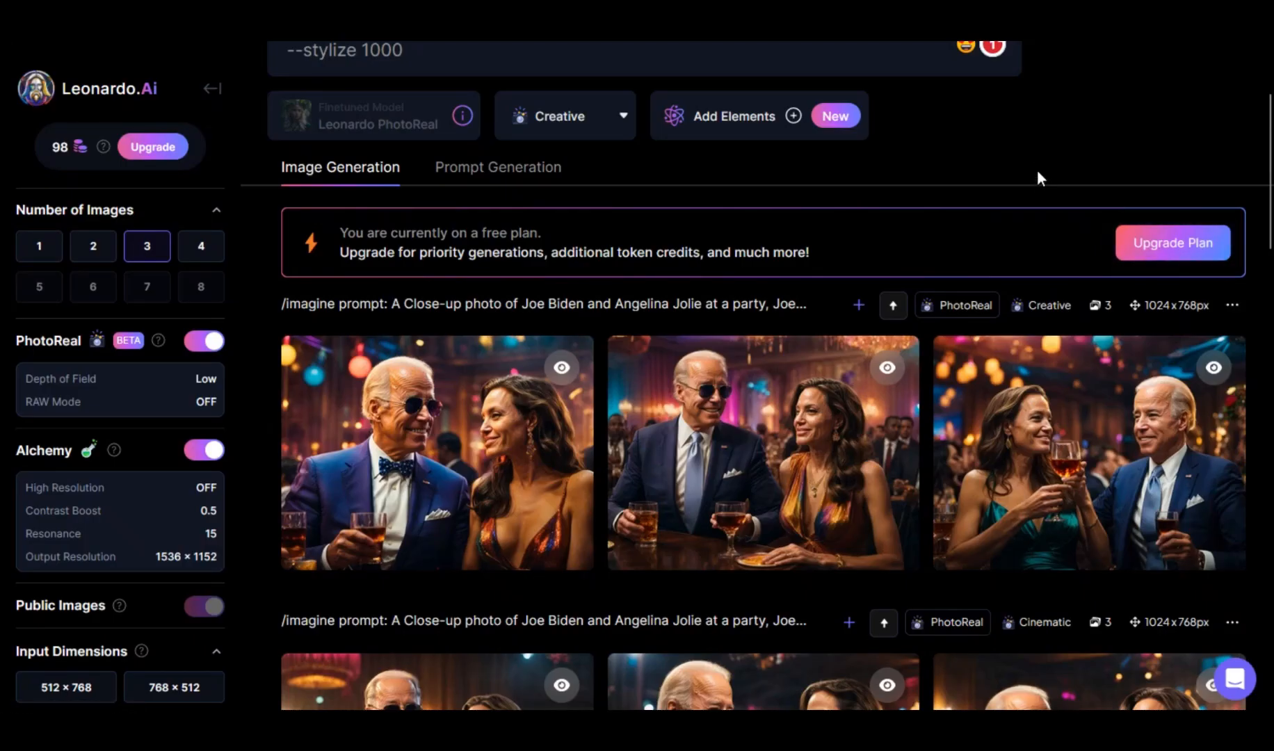
Replace the image prompt with the Notepad text about Trump and Kim Kardashian in a soccer match at the Real Madrid stadium.
scroll(1054, 299, up, 3)
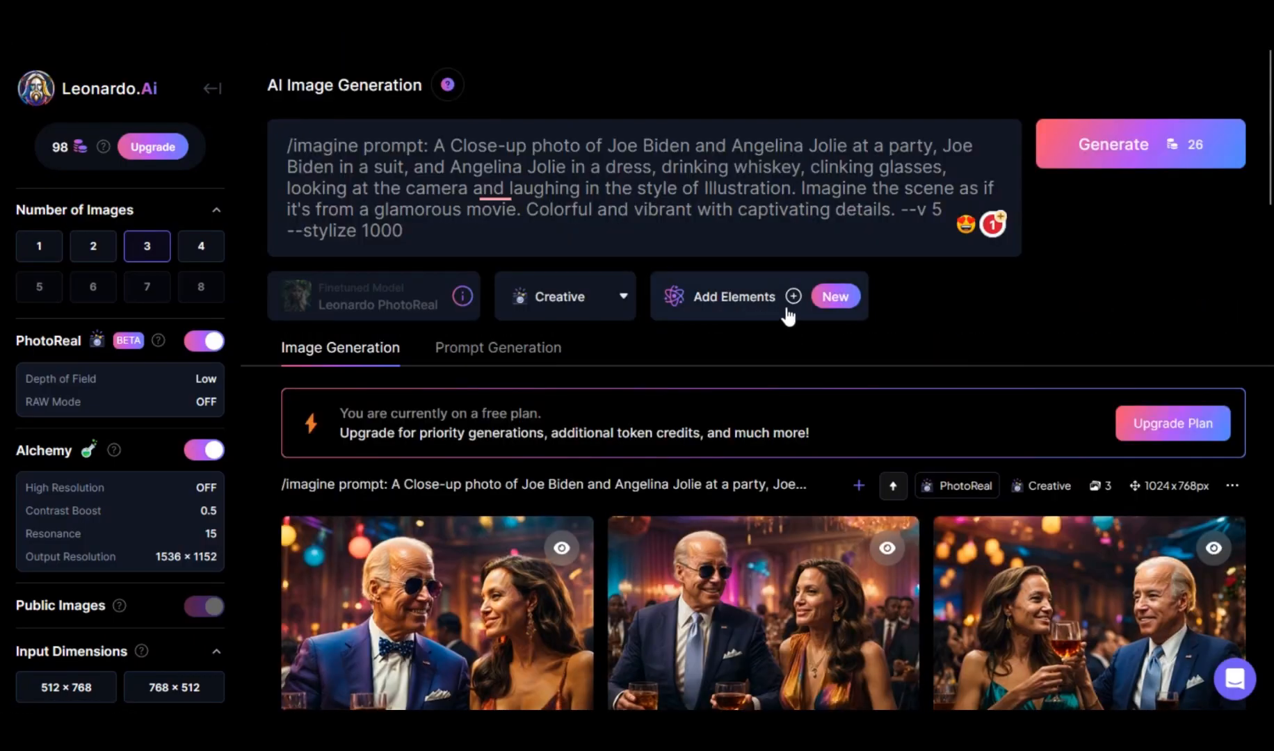
triple_click(777, 171)
key(BackSpace)
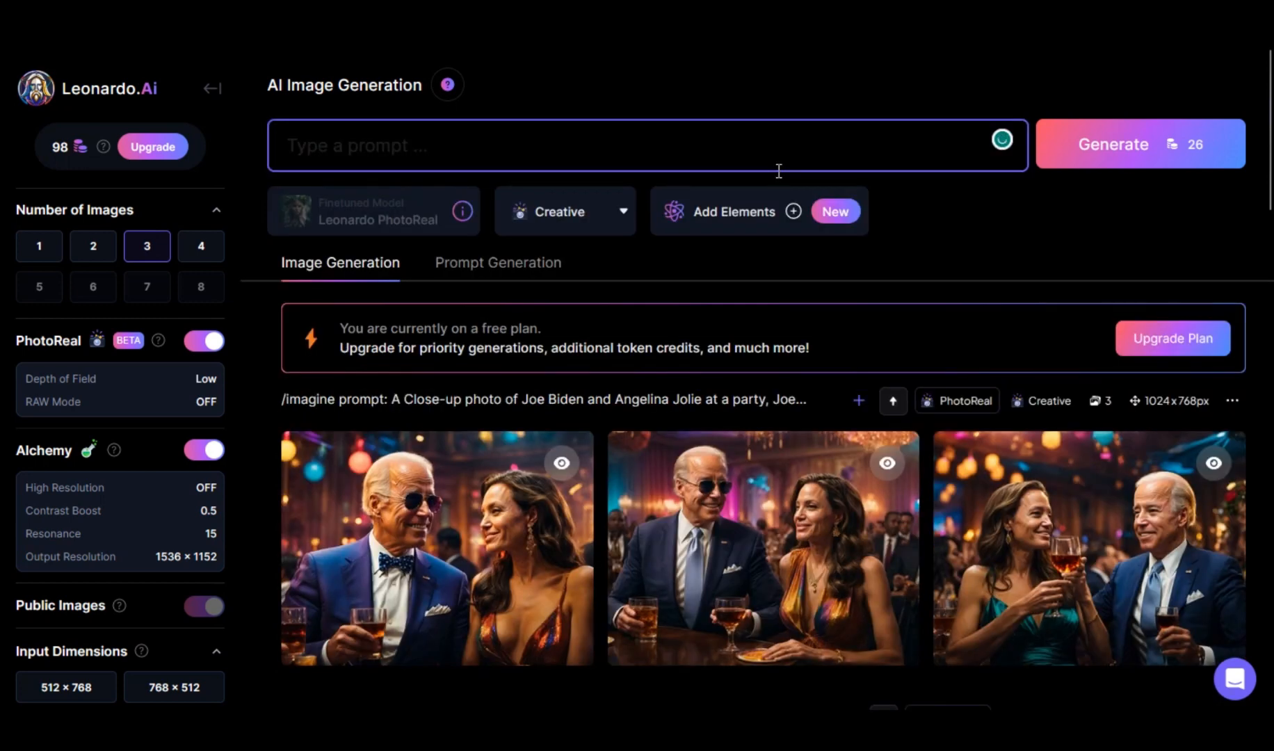
click(969, 723)
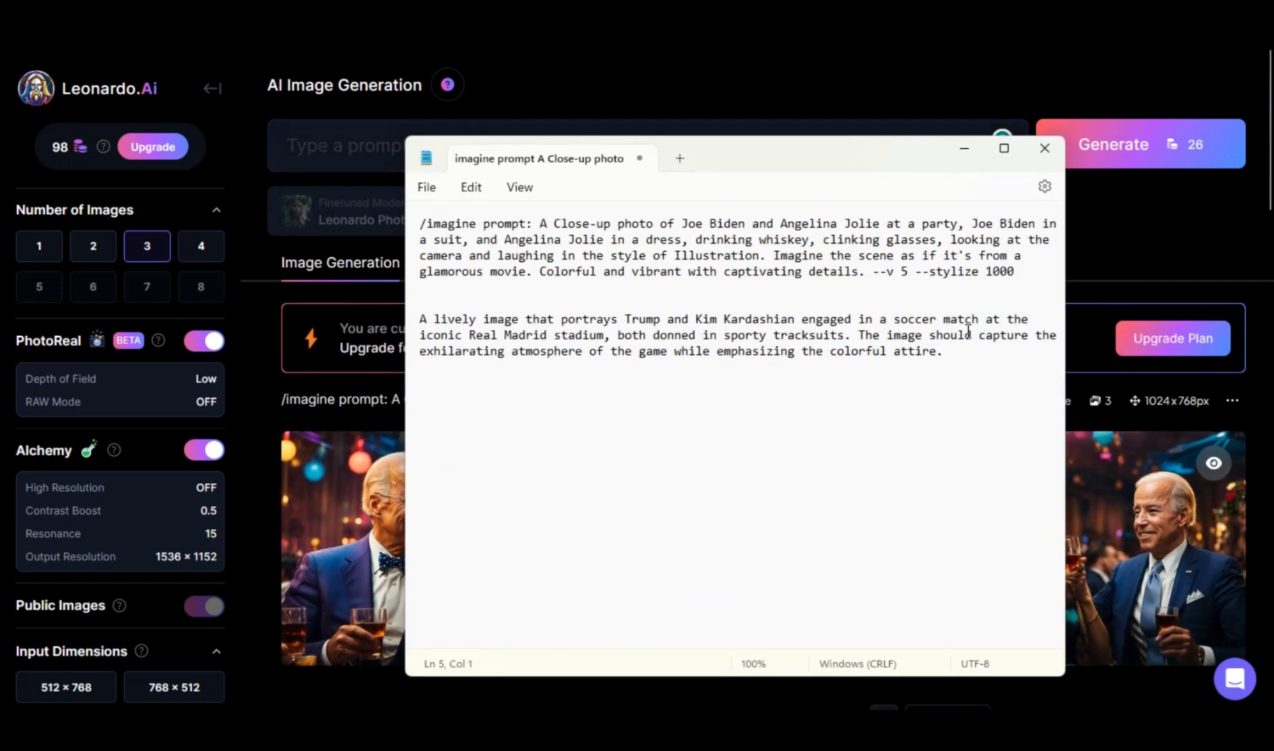
drag(969, 347, 410, 321)
key(ctrl+c)
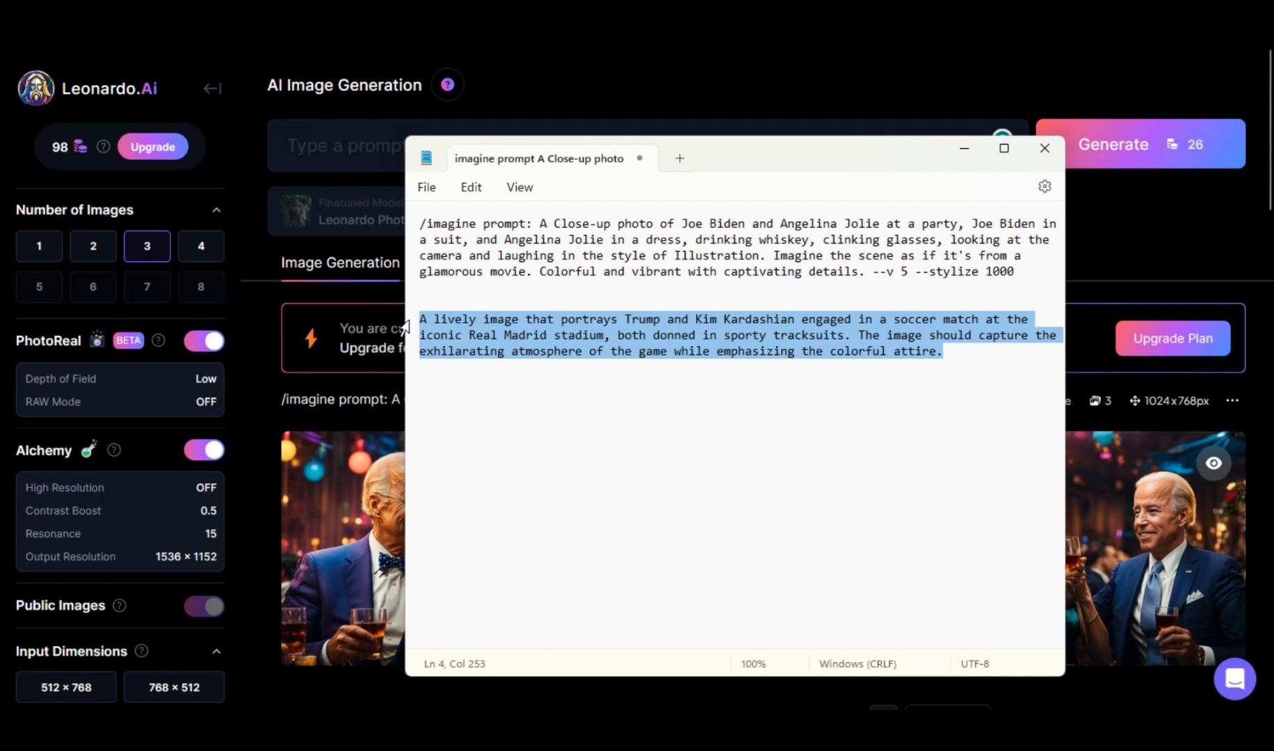
click(1116, 235)
click(680, 135)
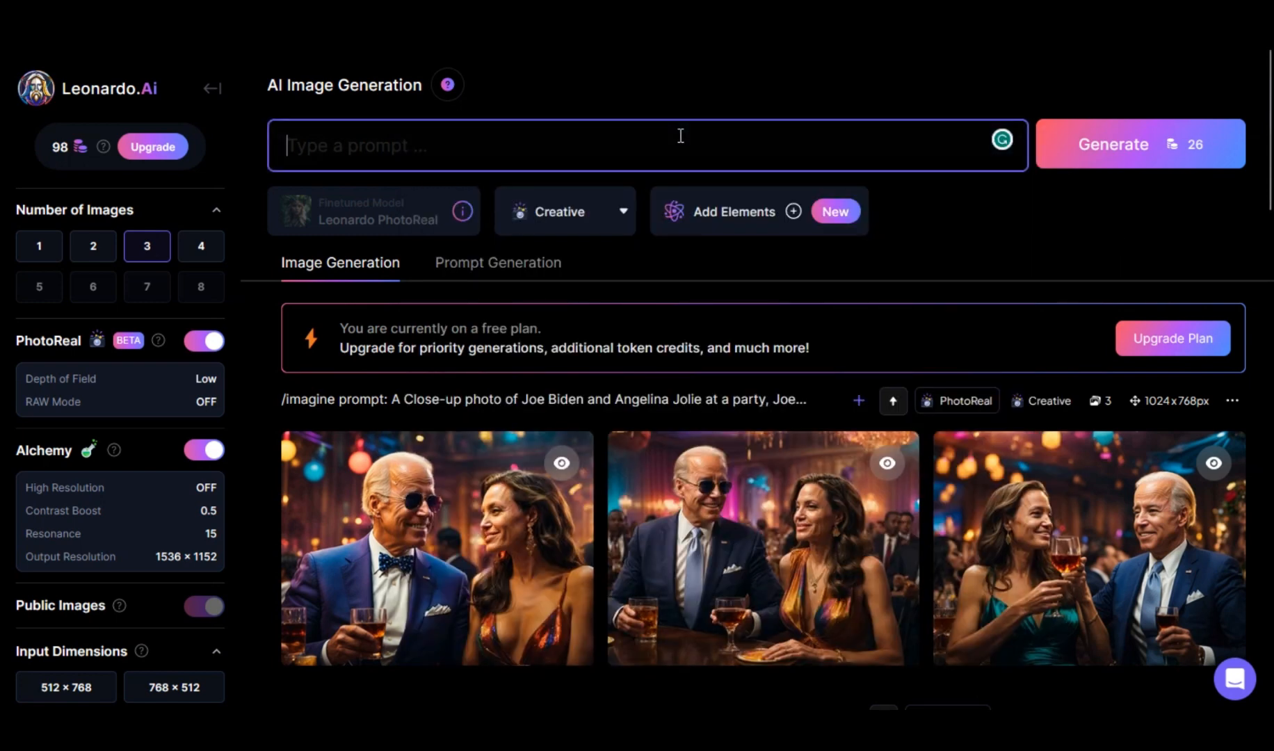
key(ctrl+v)
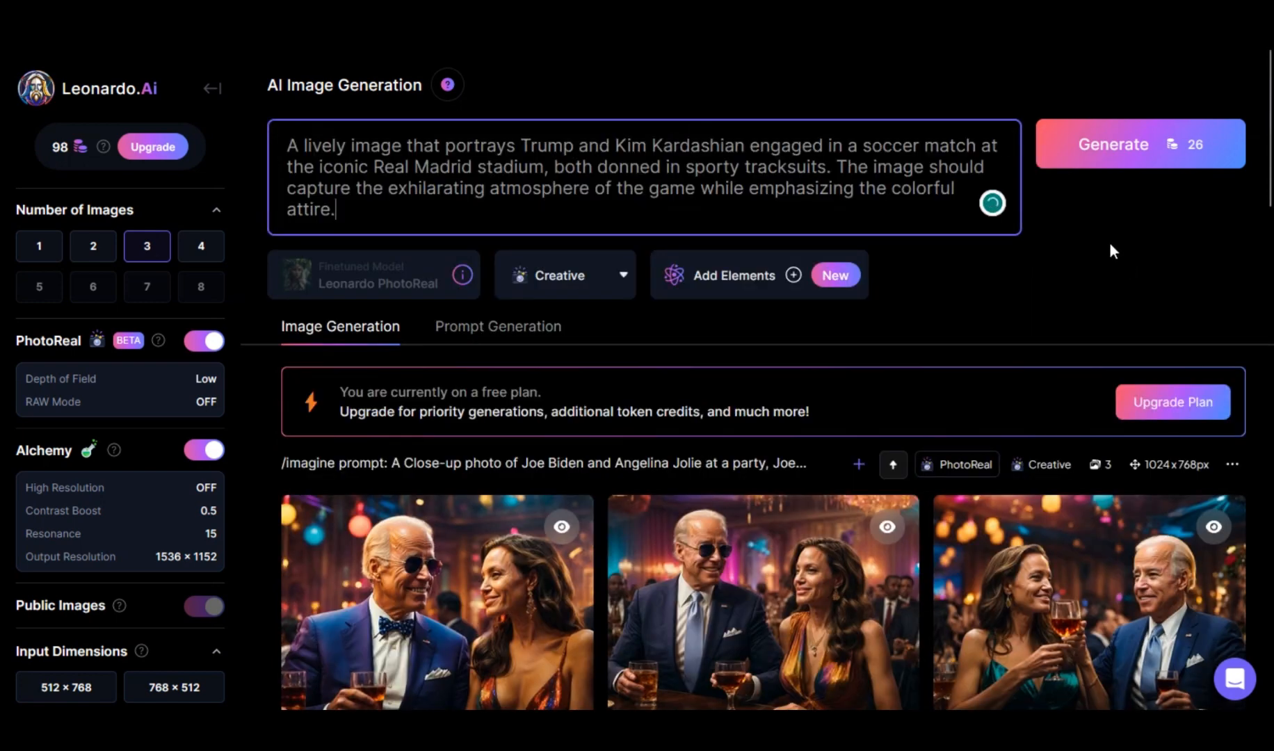
Generate three images from the soccer-match prompt in the Creative style and reveal the two hidden results.
click(1109, 245)
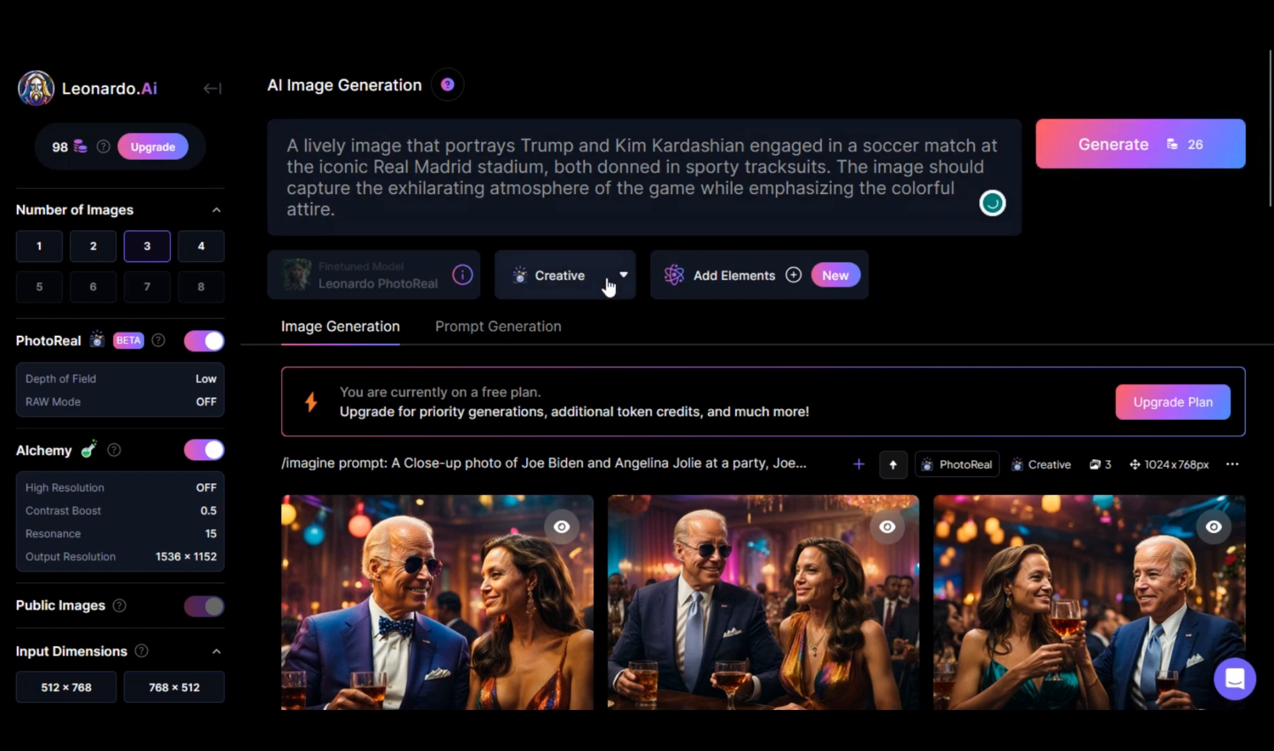
click(1148, 144)
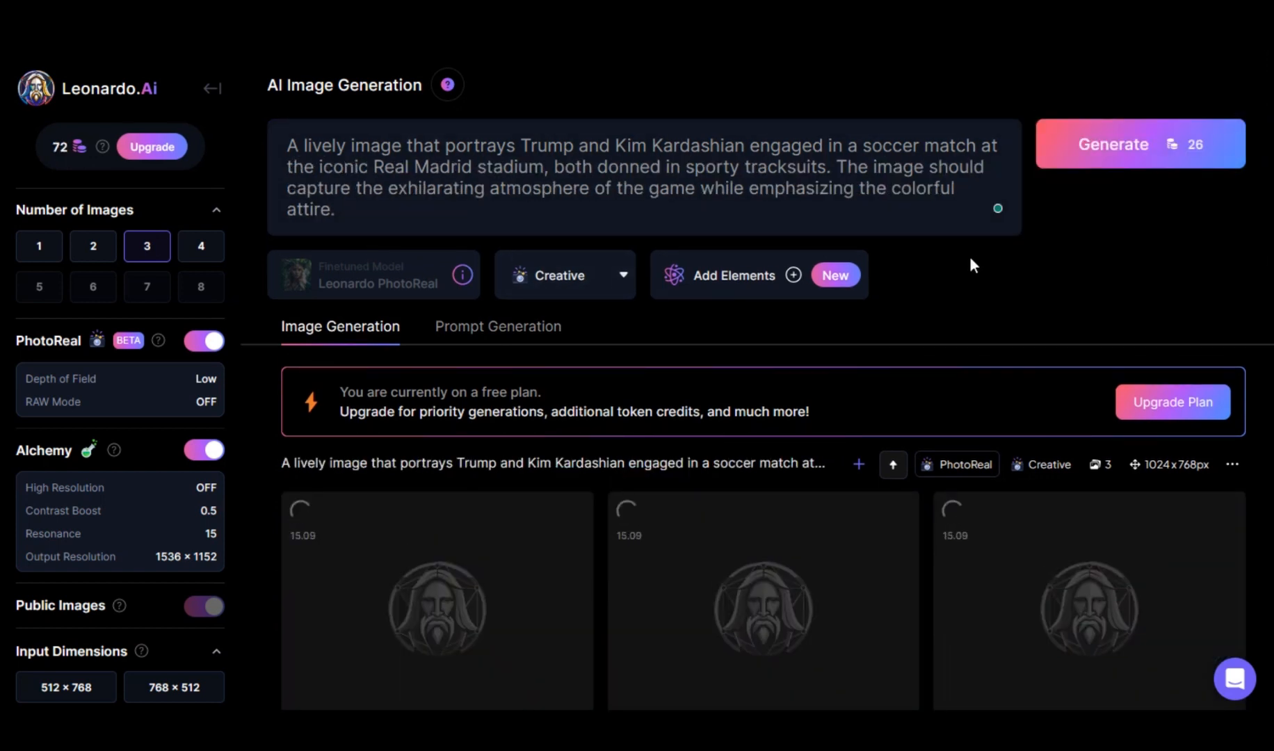
scroll(961, 265, down, 1)
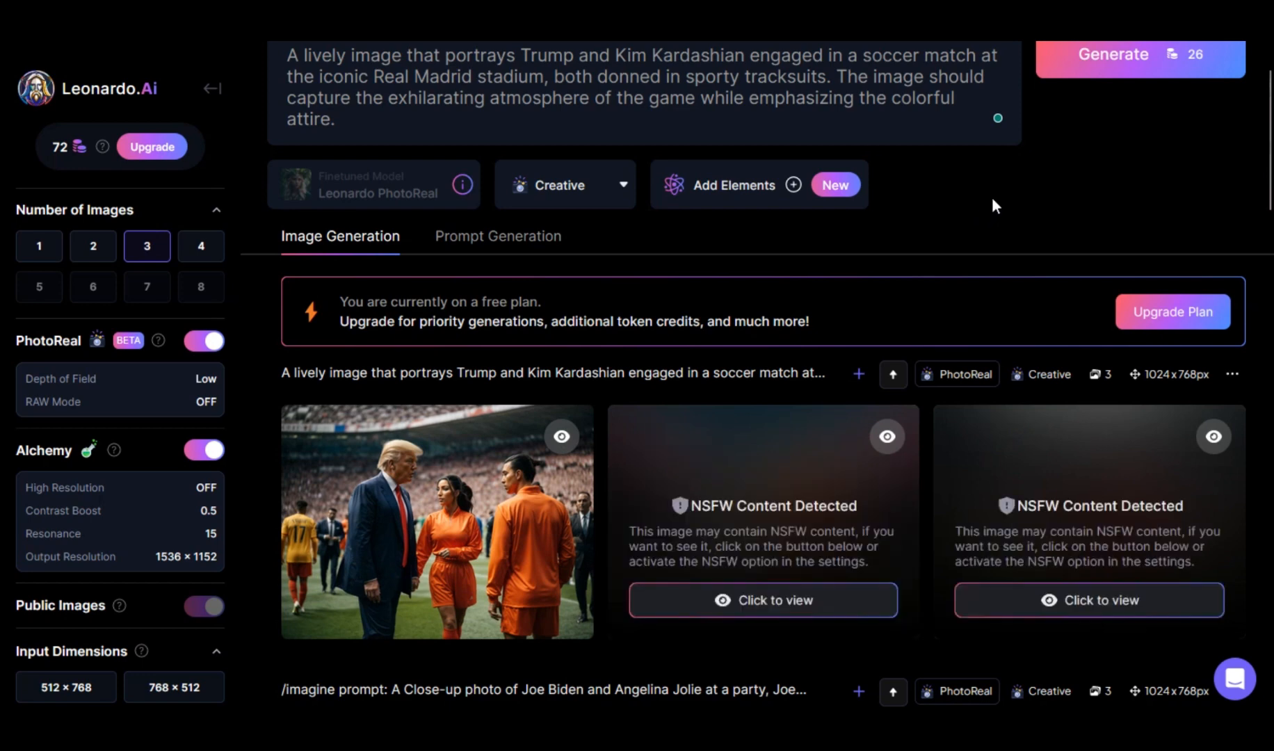
scroll(992, 203, down, 1)
click(771, 509)
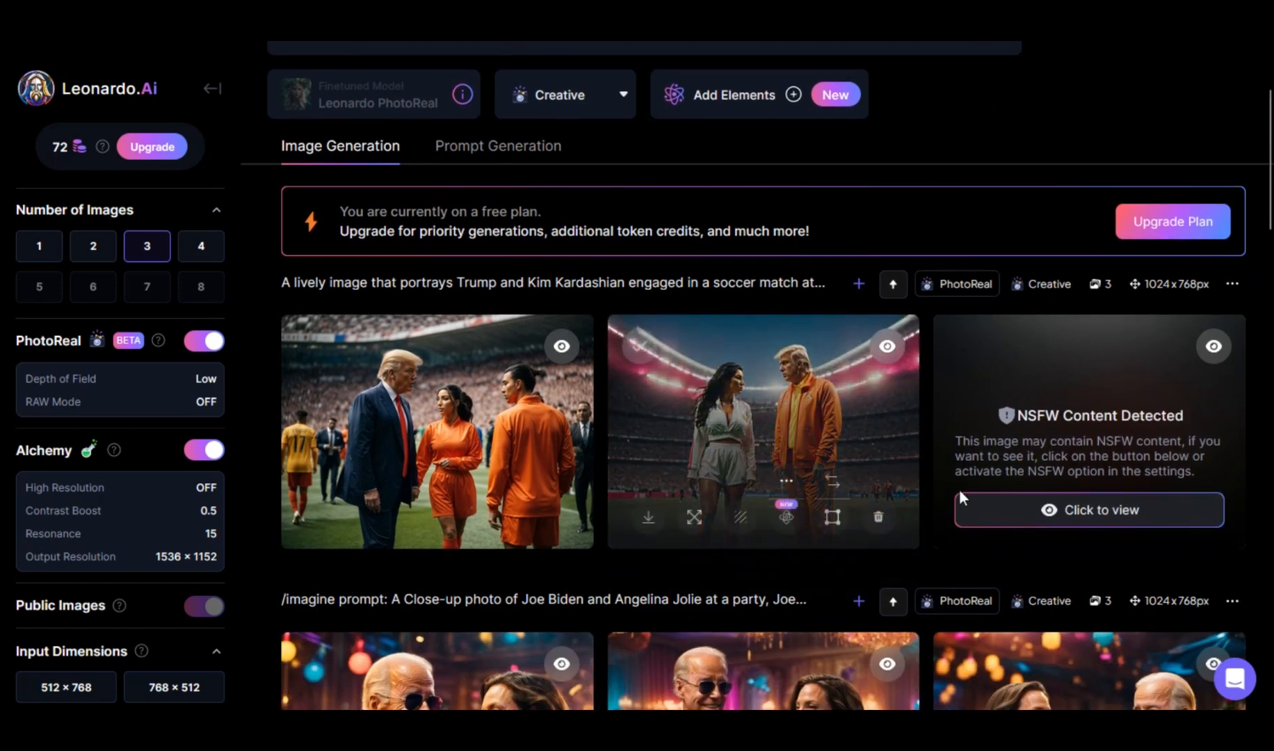
click(1092, 512)
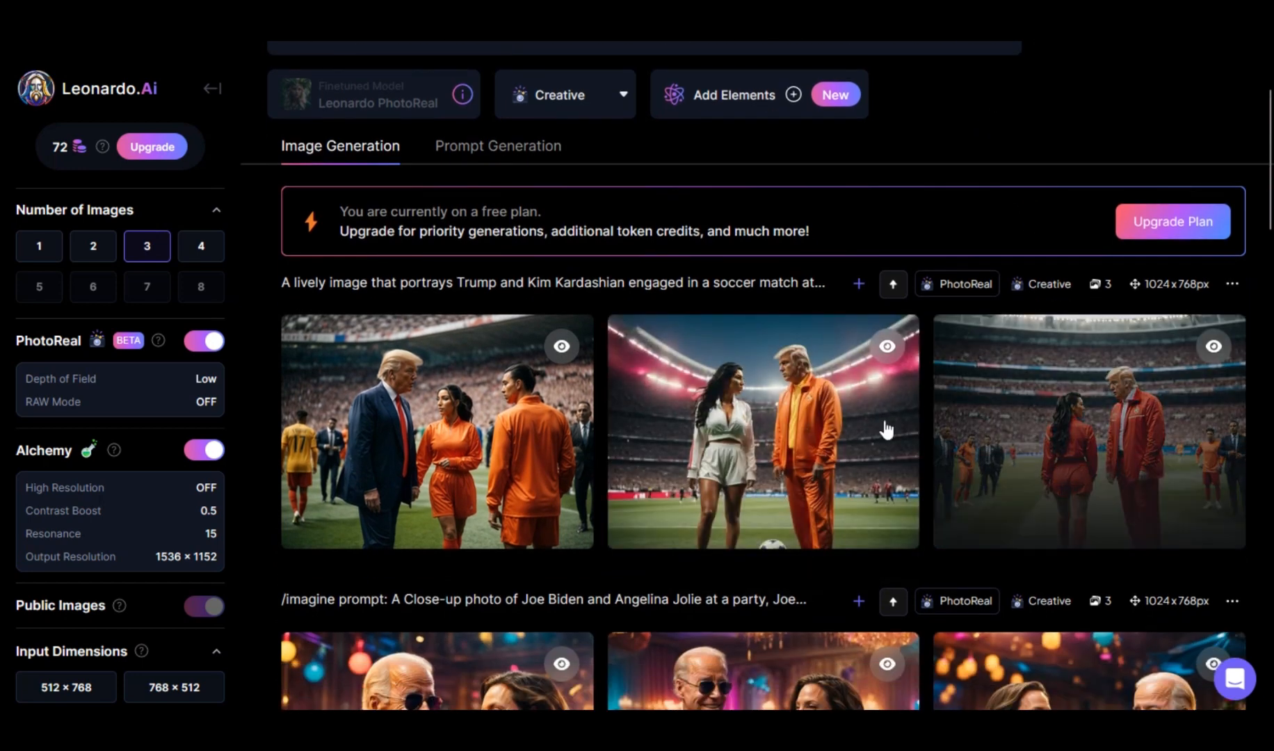
Examine the three Creative soccer-match images in enlarged view, returning to the middle one for a second look.
click(1133, 411)
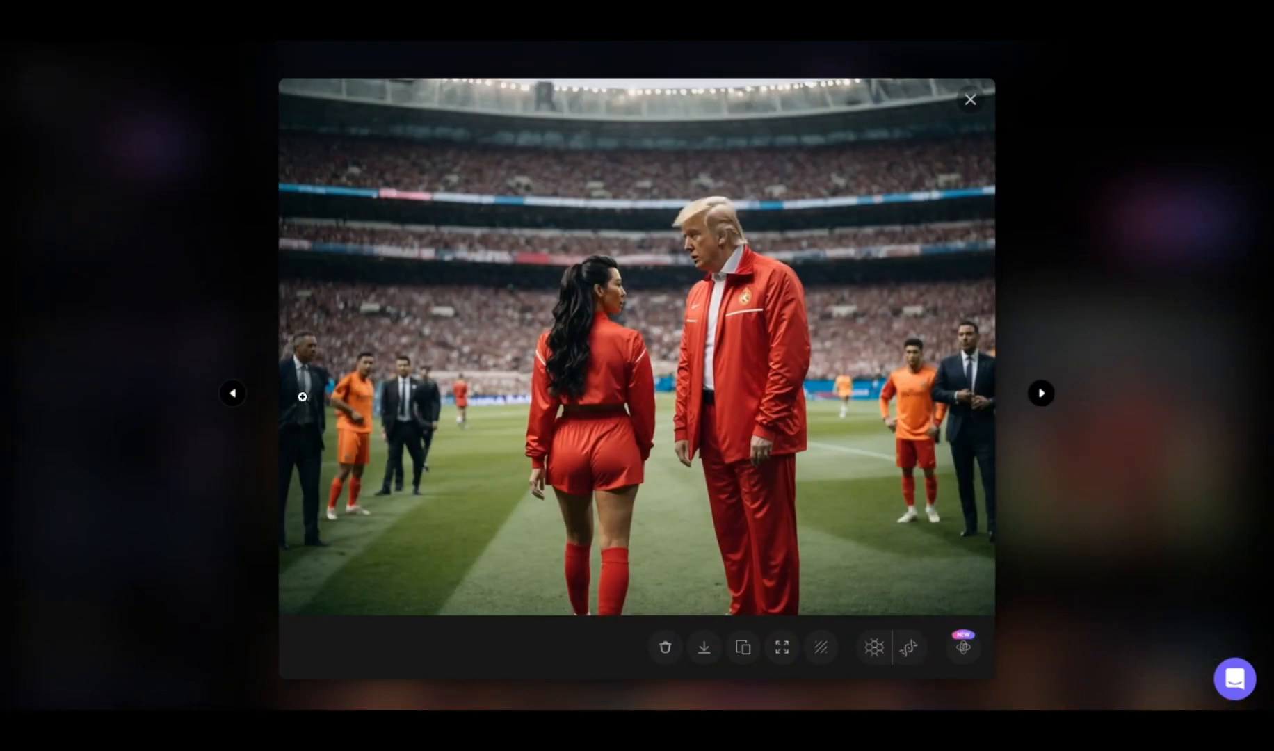
click(233, 393)
click(637, 352)
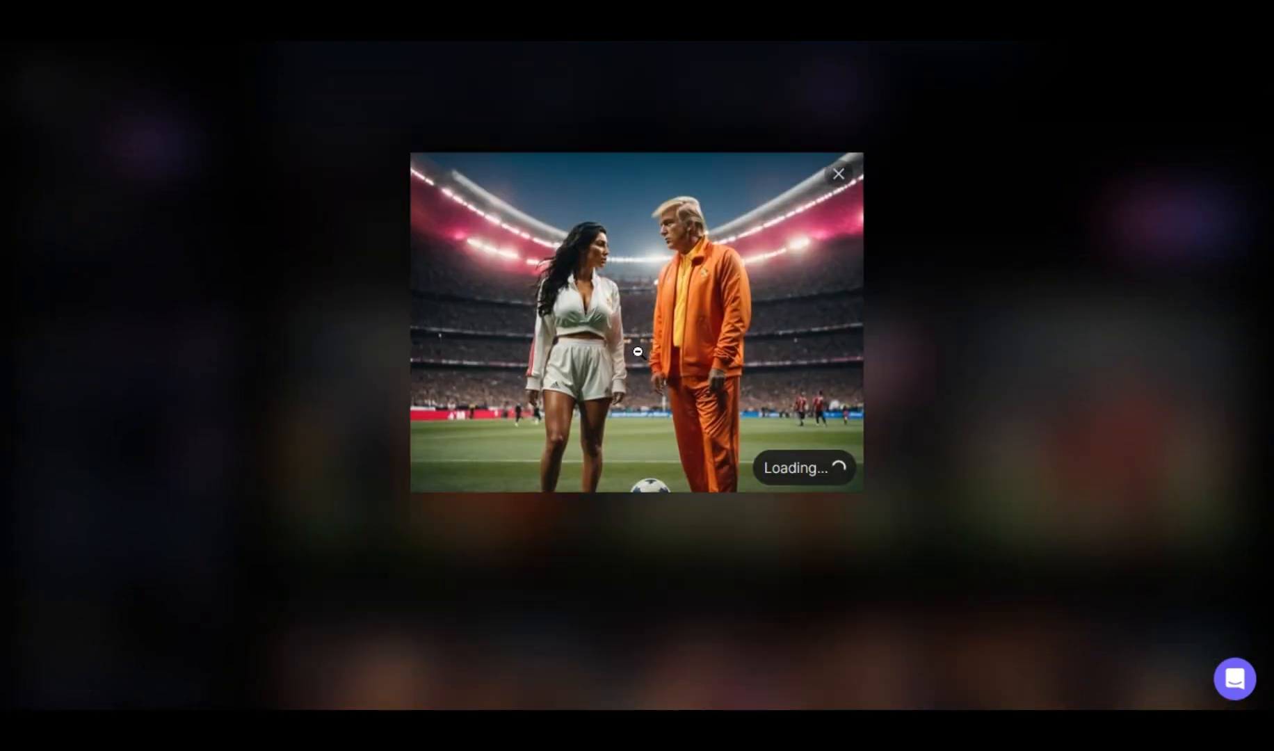
click(975, 319)
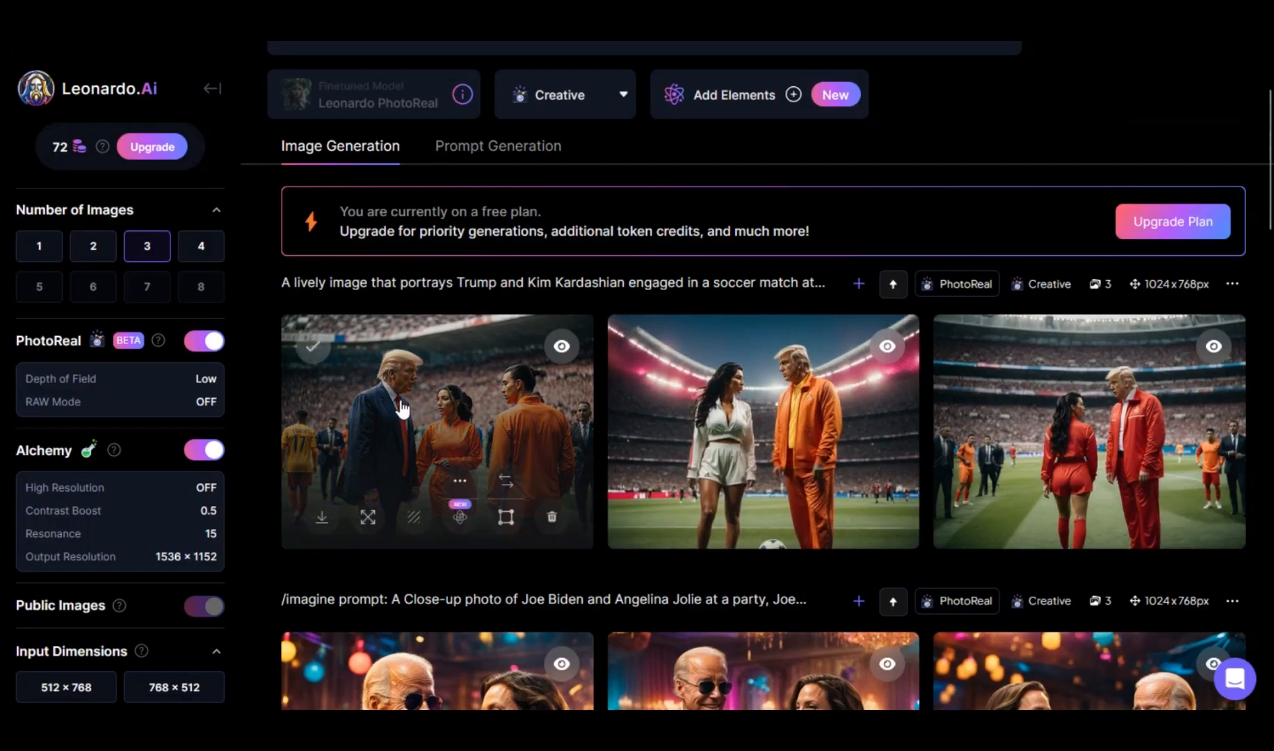
click(402, 410)
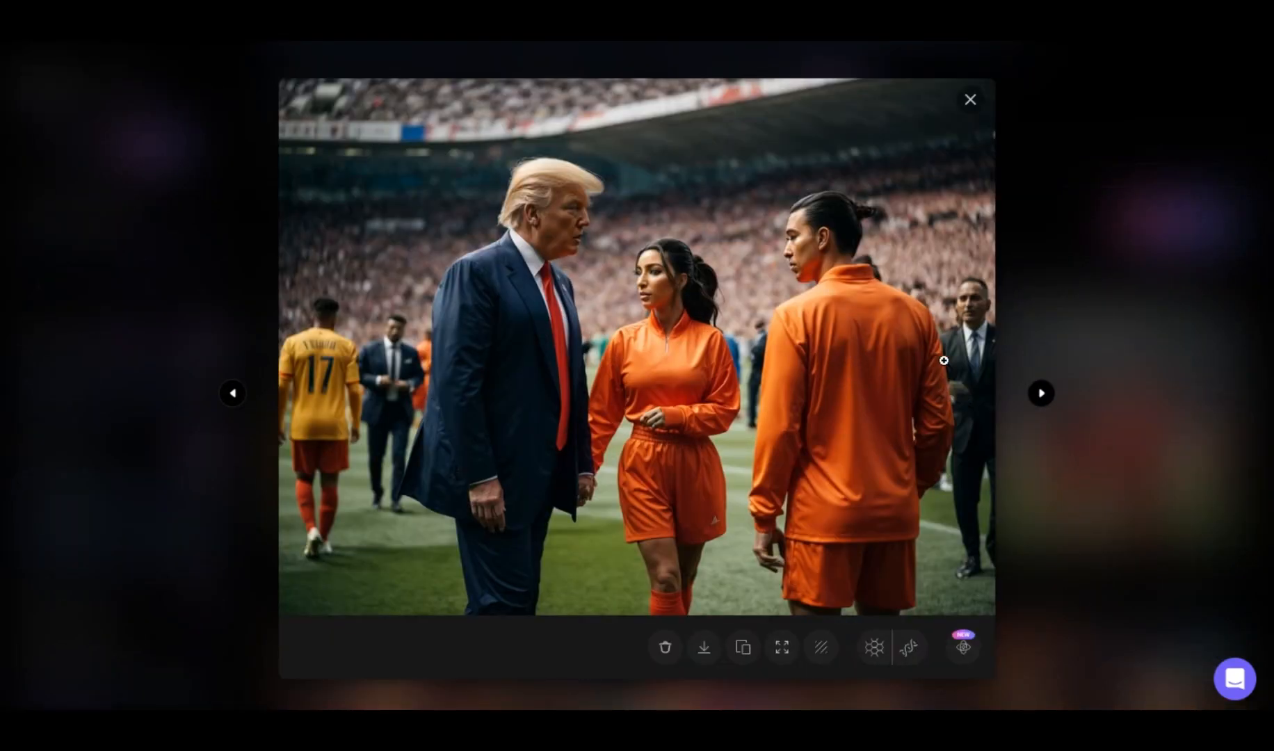
click(1156, 239)
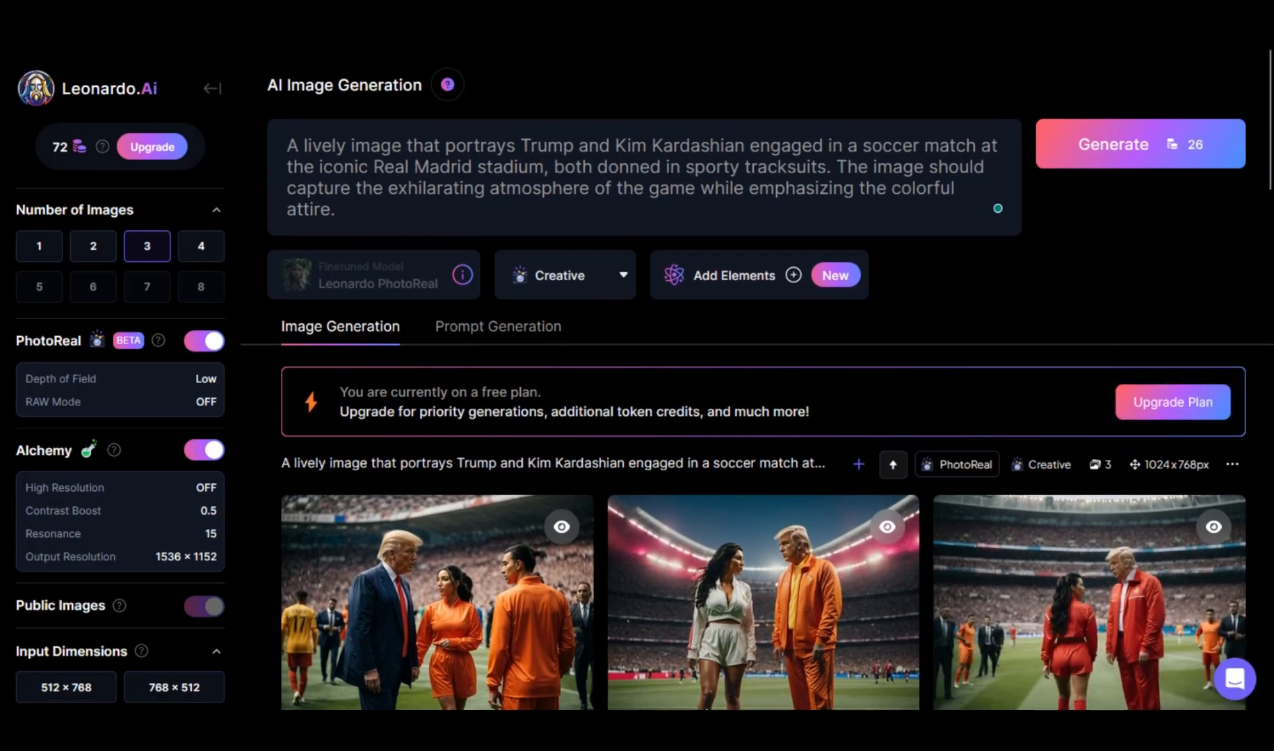
click(704, 582)
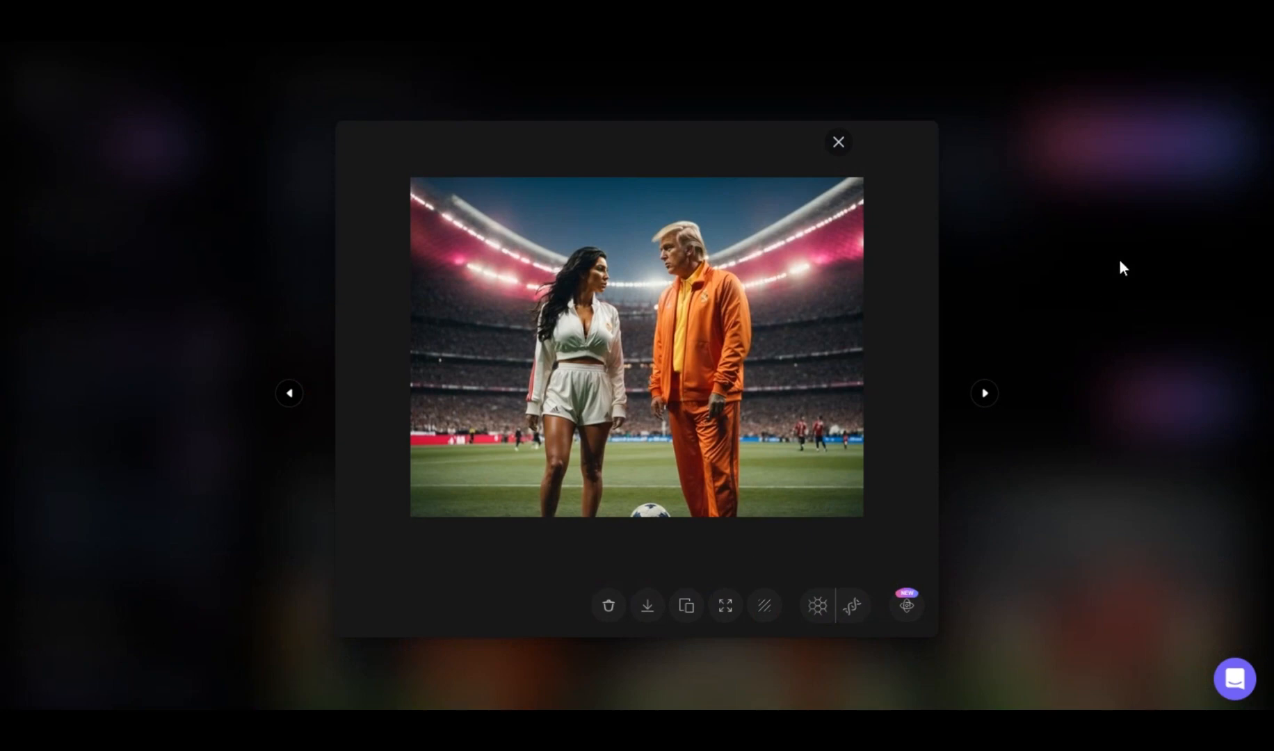
click(1121, 261)
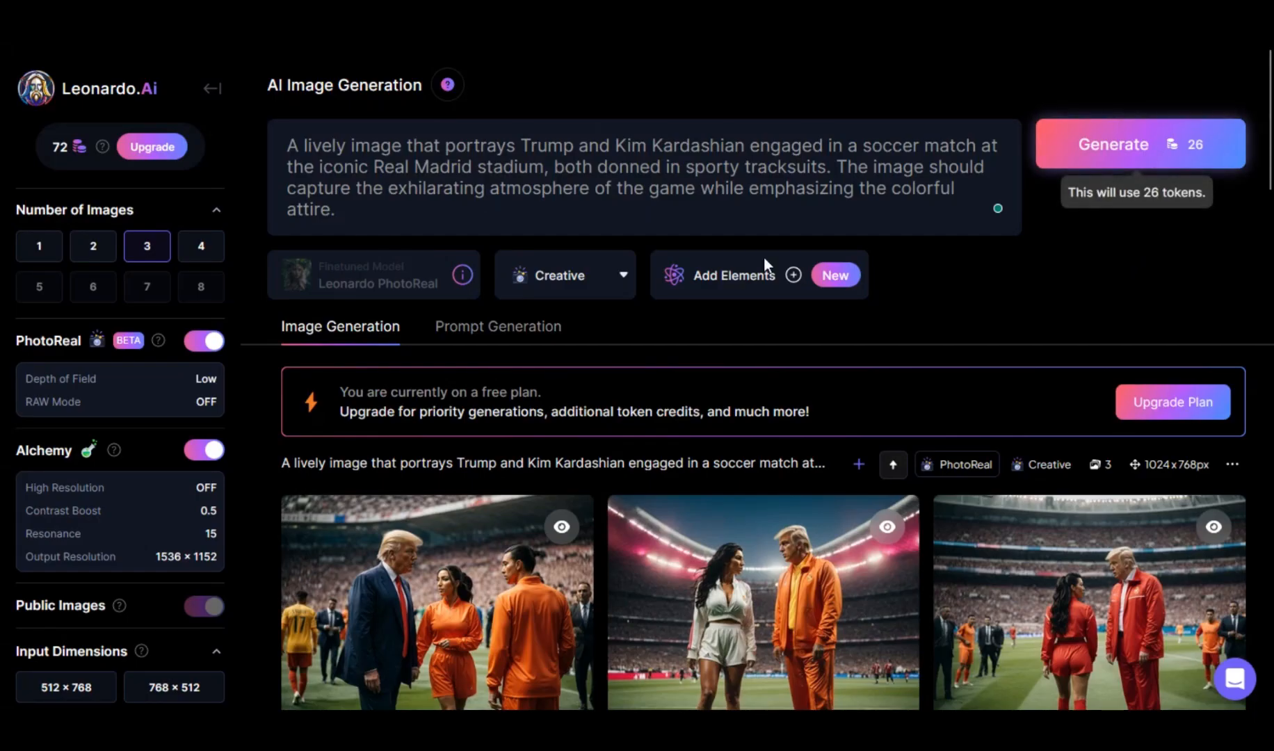
Change the image style to Cinematic and generate the soccer-match images again with the same prompt.
click(623, 285)
click(576, 324)
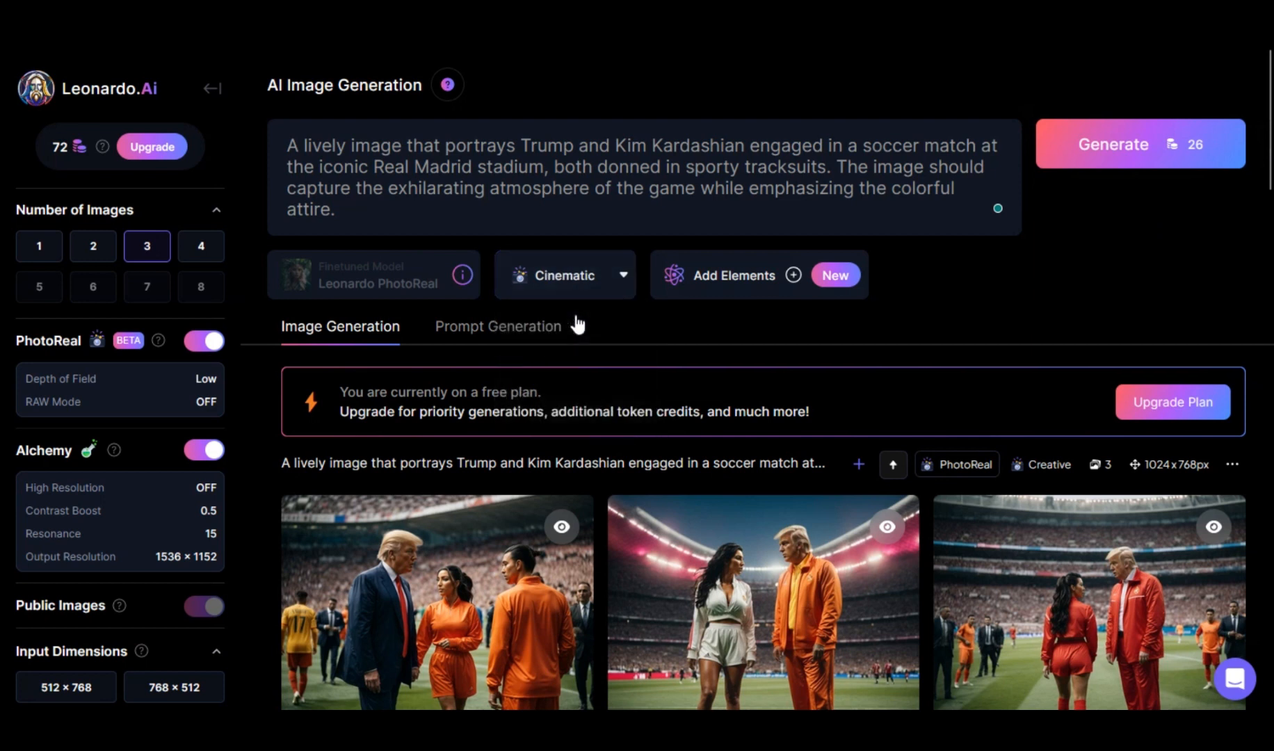
click(1141, 157)
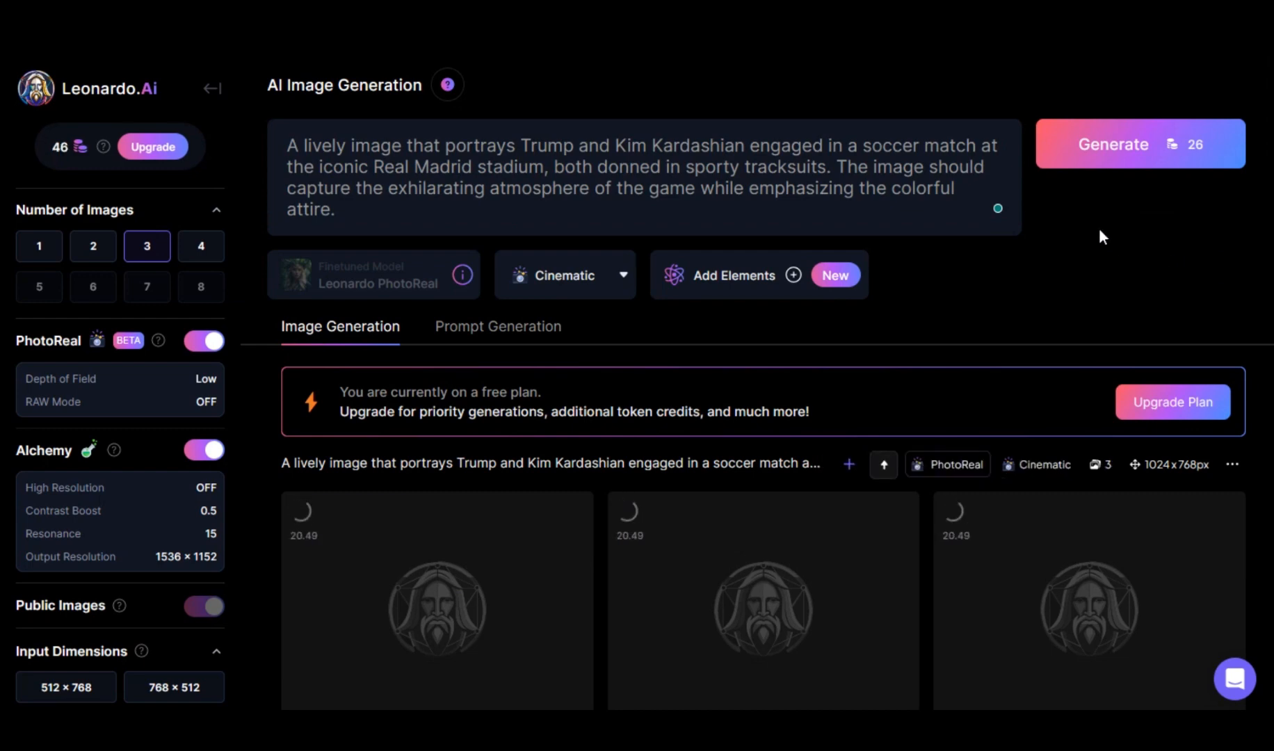
Examine the third and second Cinematic soccer-match images in enlarged view.
scroll(1099, 233, down, 4)
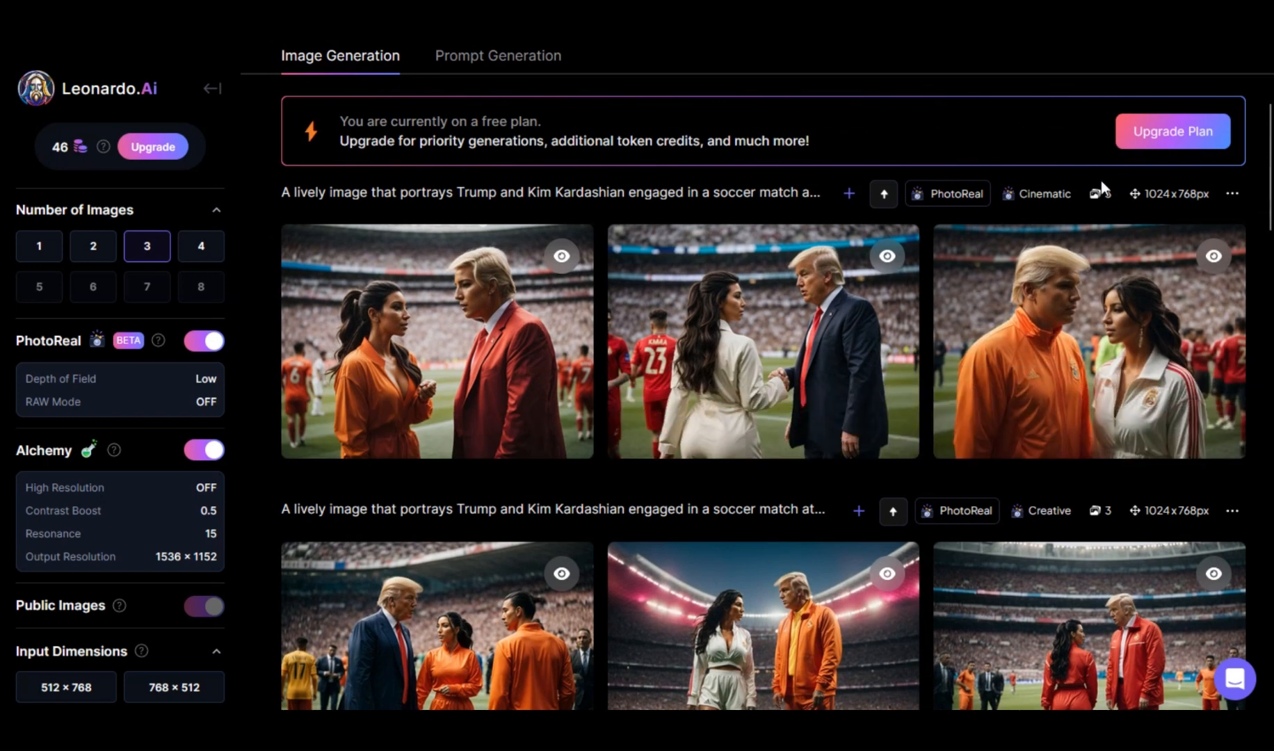
click(1056, 326)
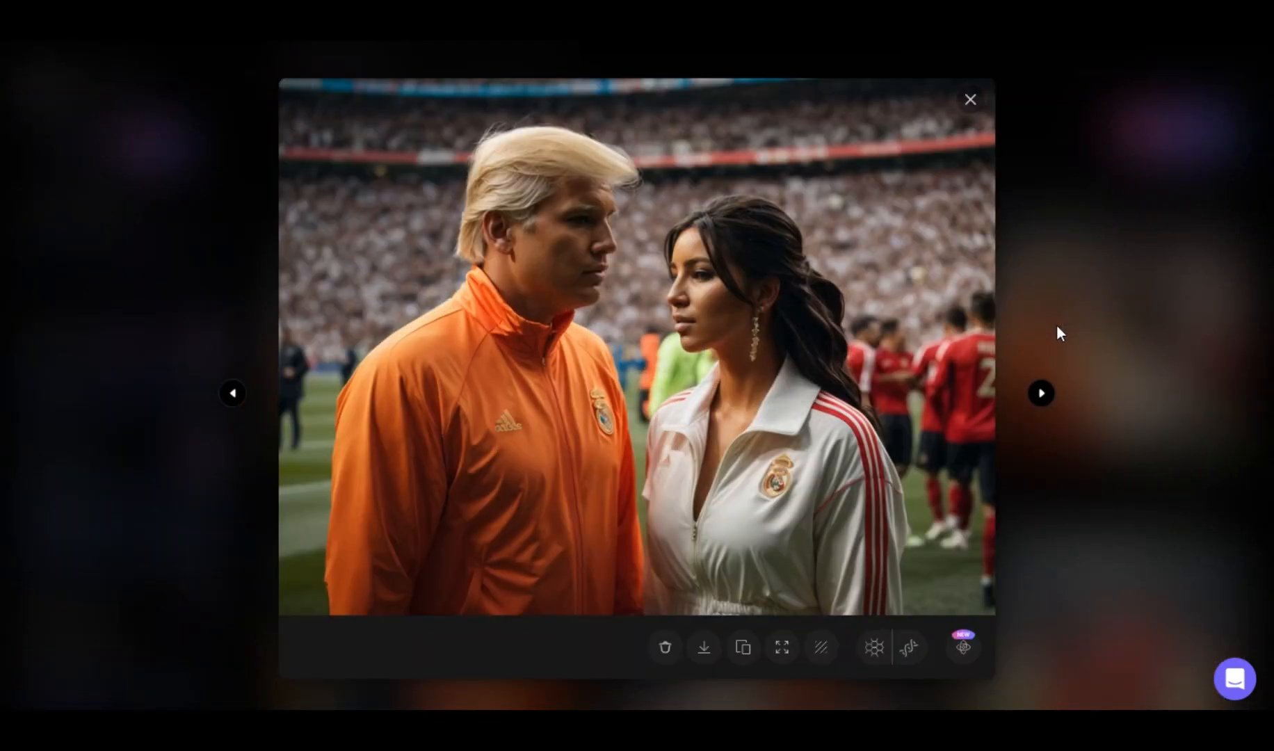
click(1191, 189)
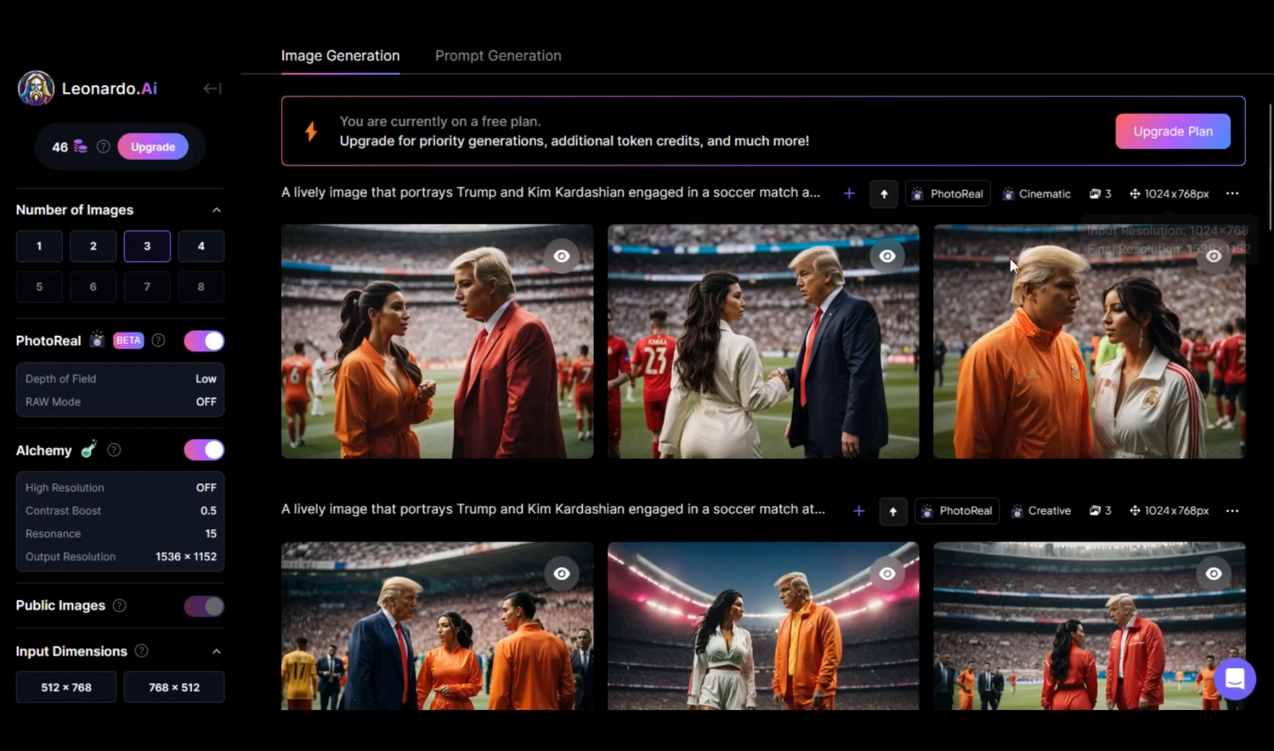
click(780, 307)
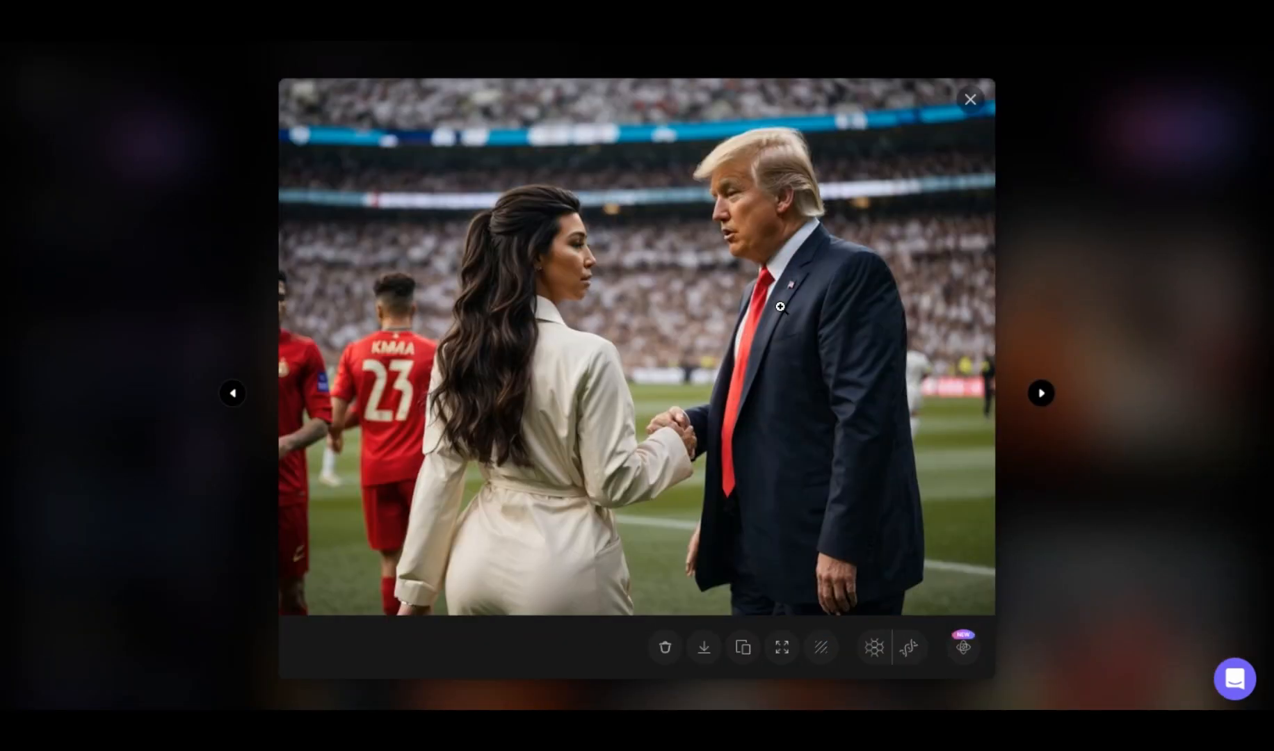
click(1136, 206)
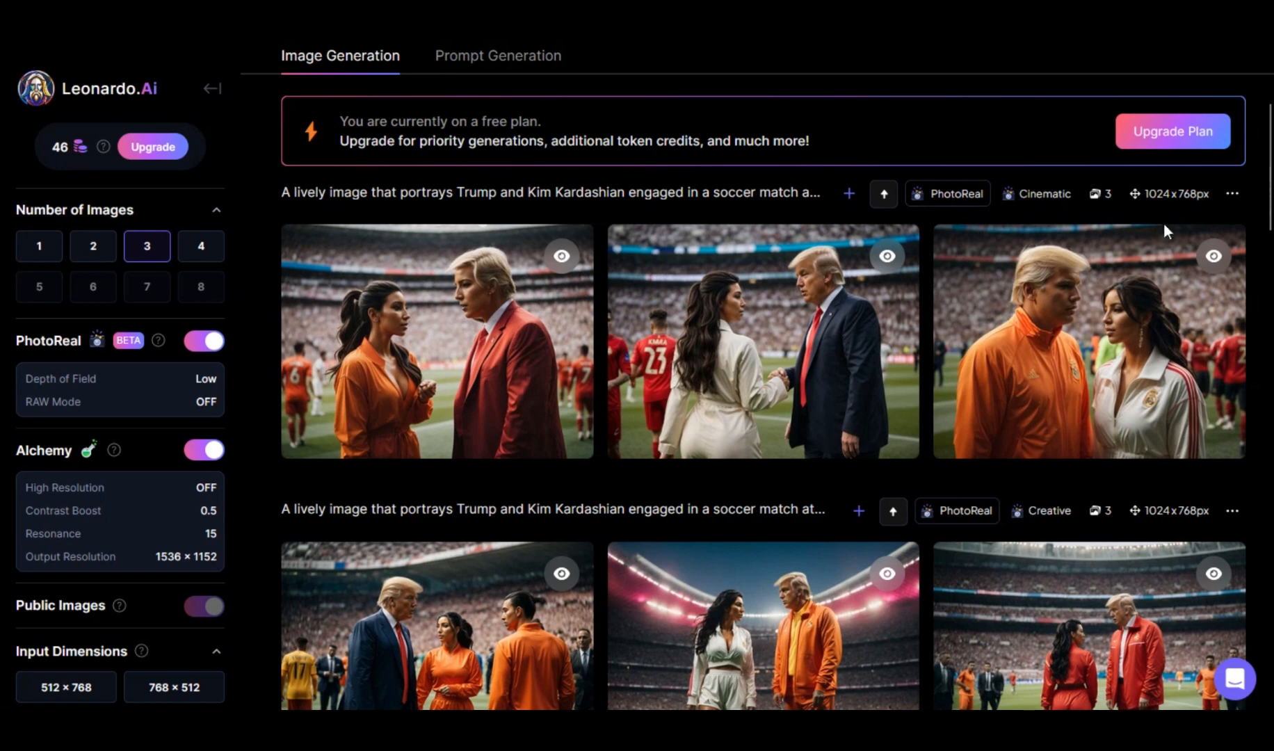
scroll(1131, 265, up, 3)
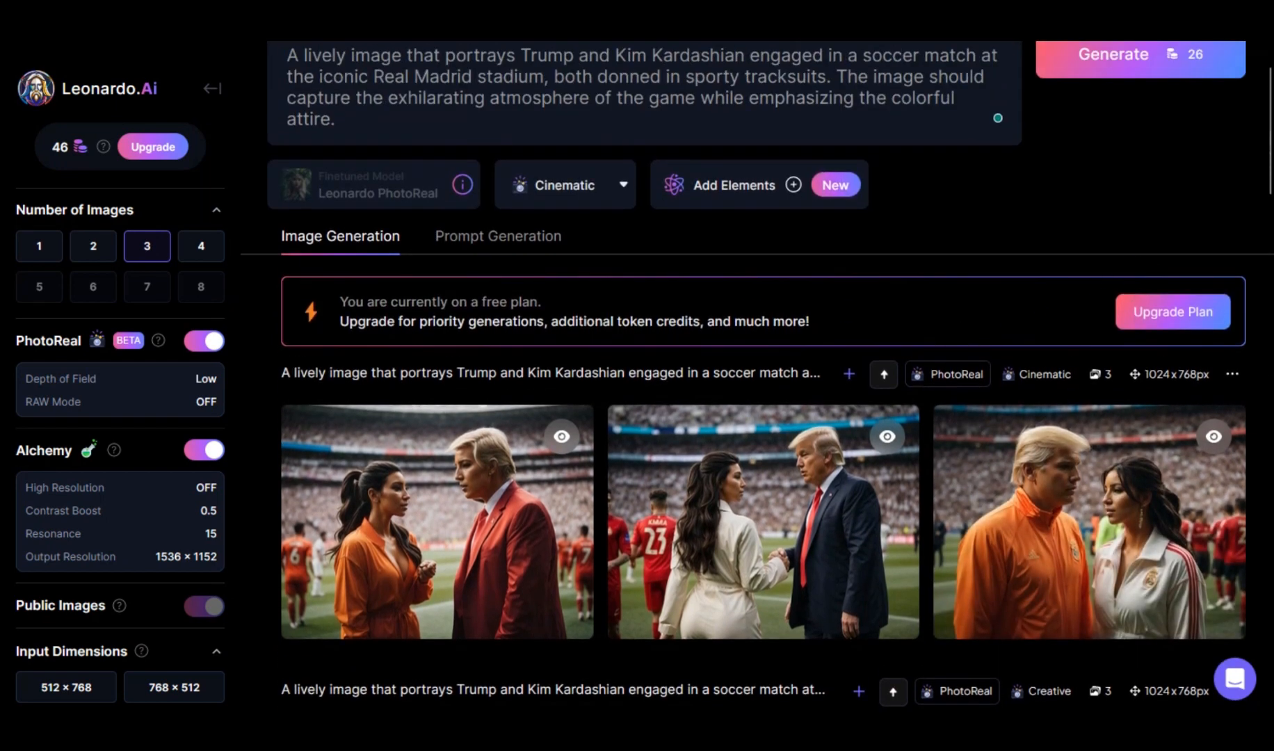
click(959, 695)
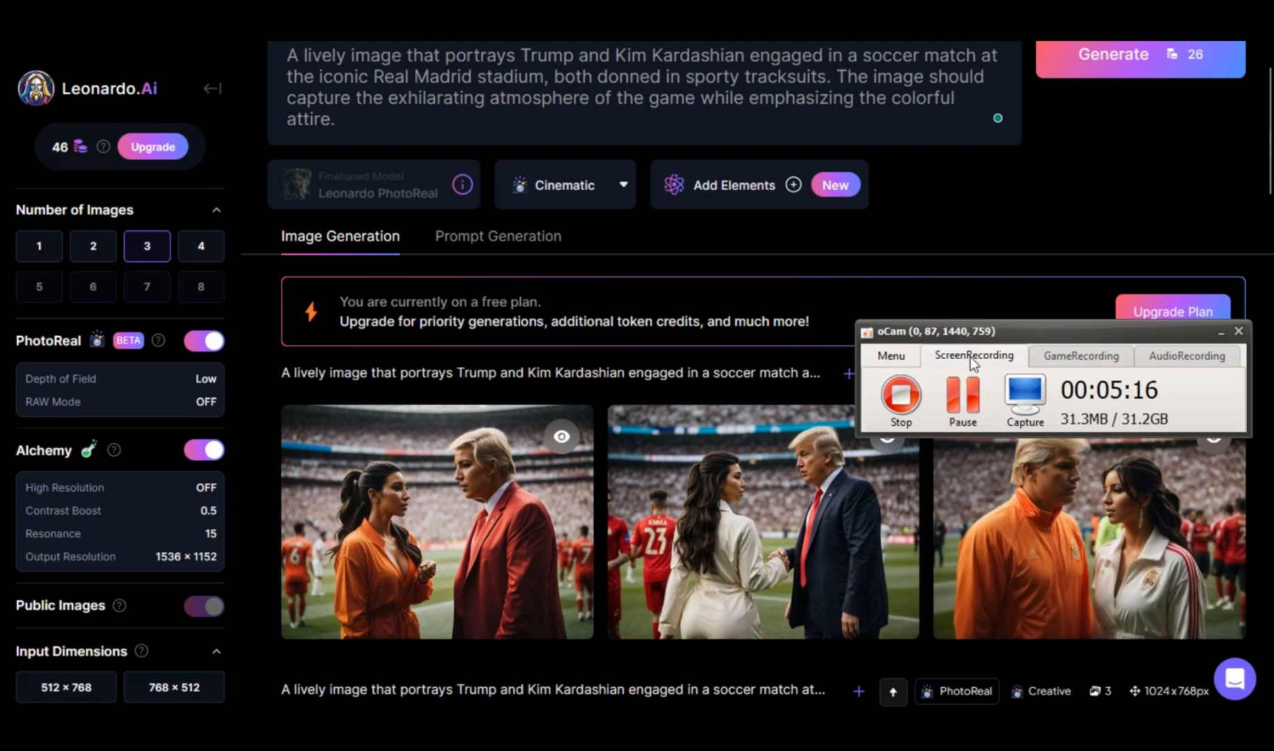
click(963, 398)
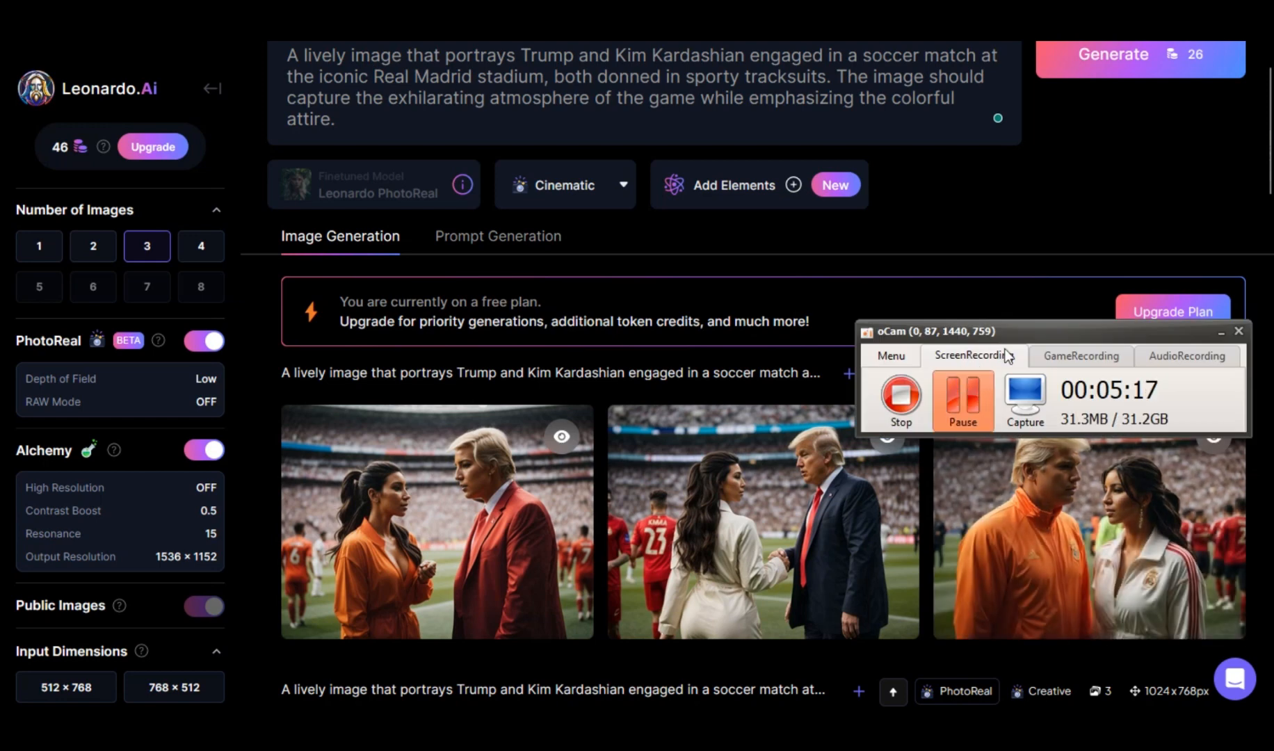
click(1024, 283)
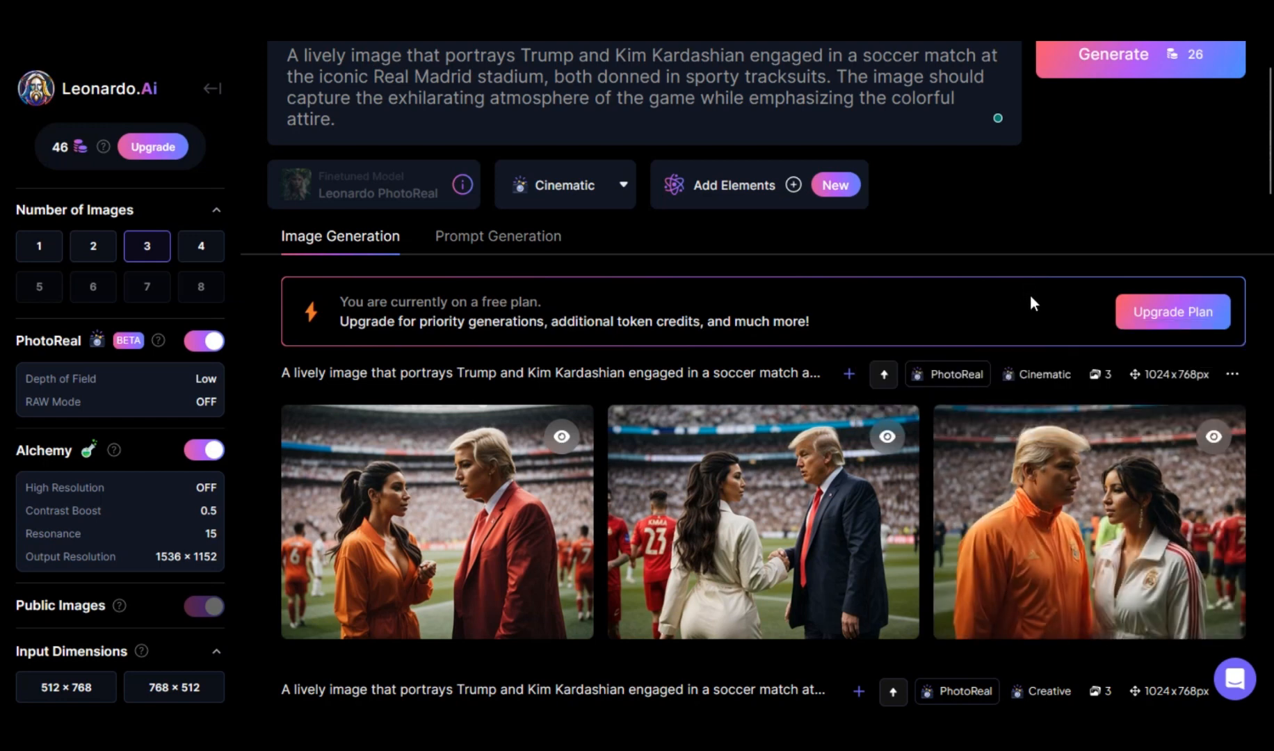
scroll(1028, 303, down, 10)
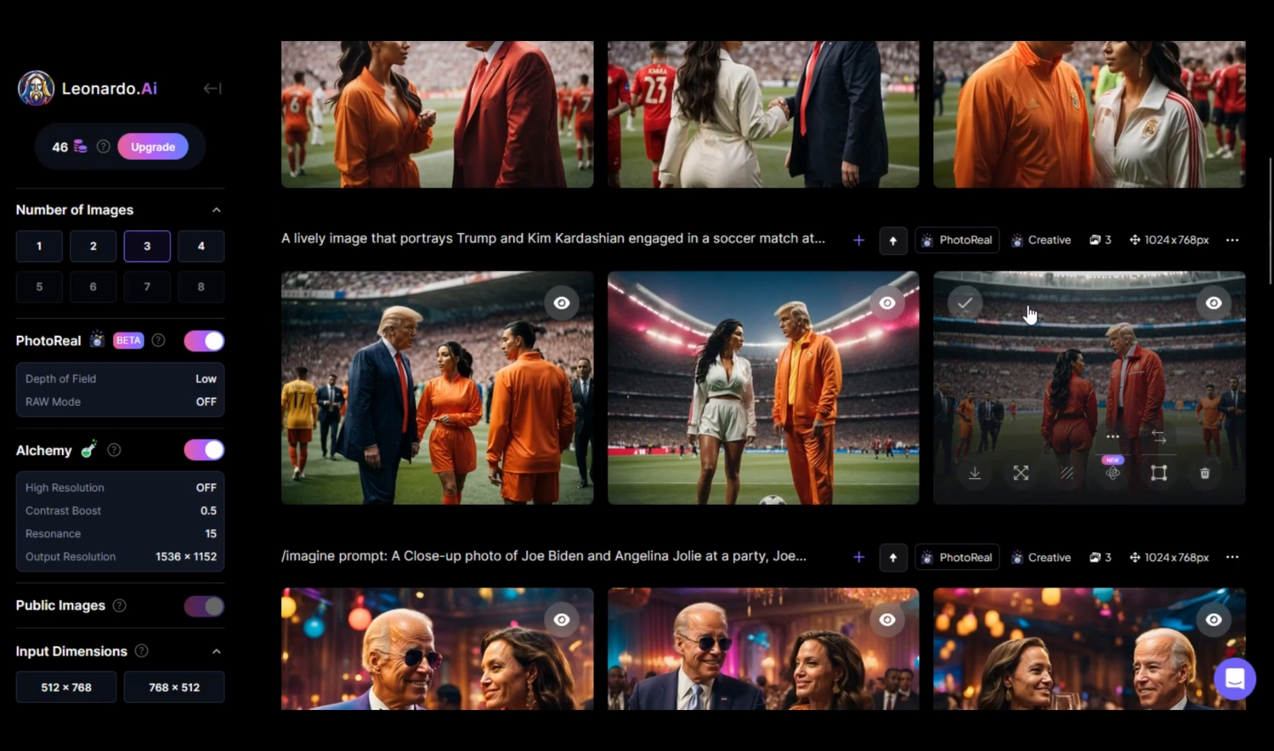
scroll(995, 398, down, 3)
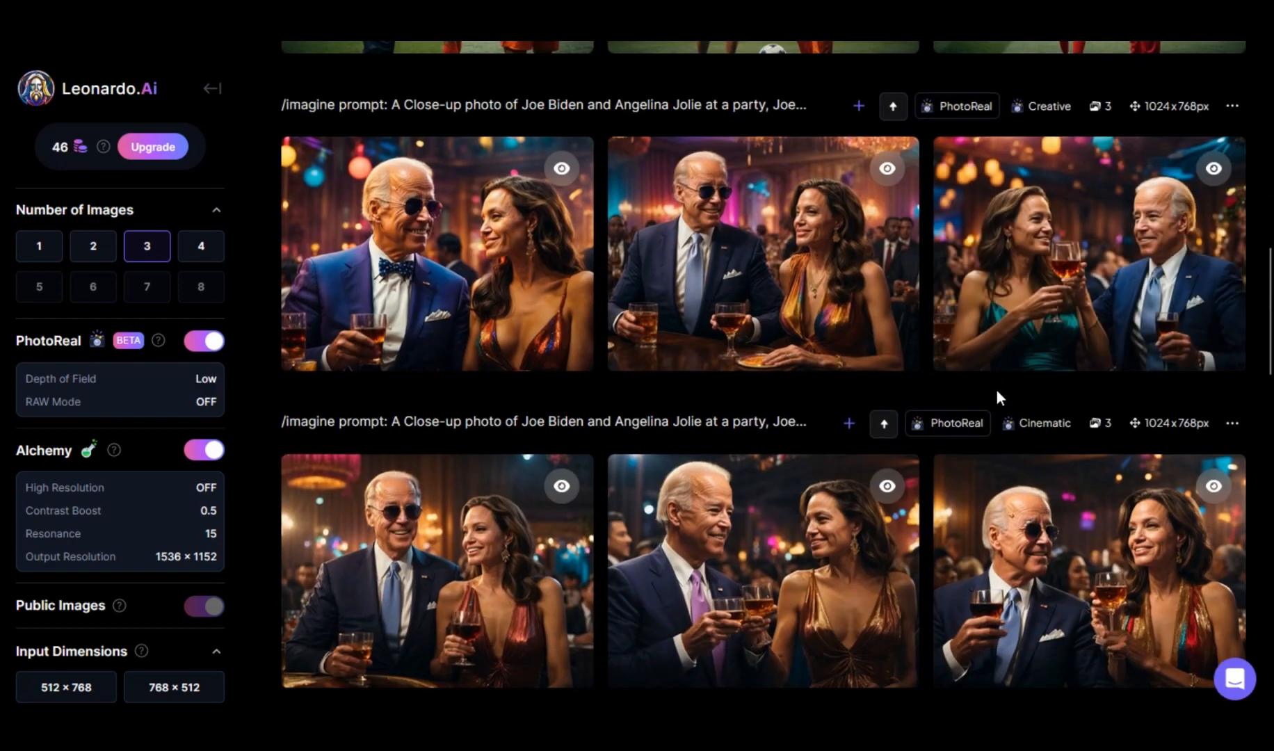
scroll(995, 391, up, 10)
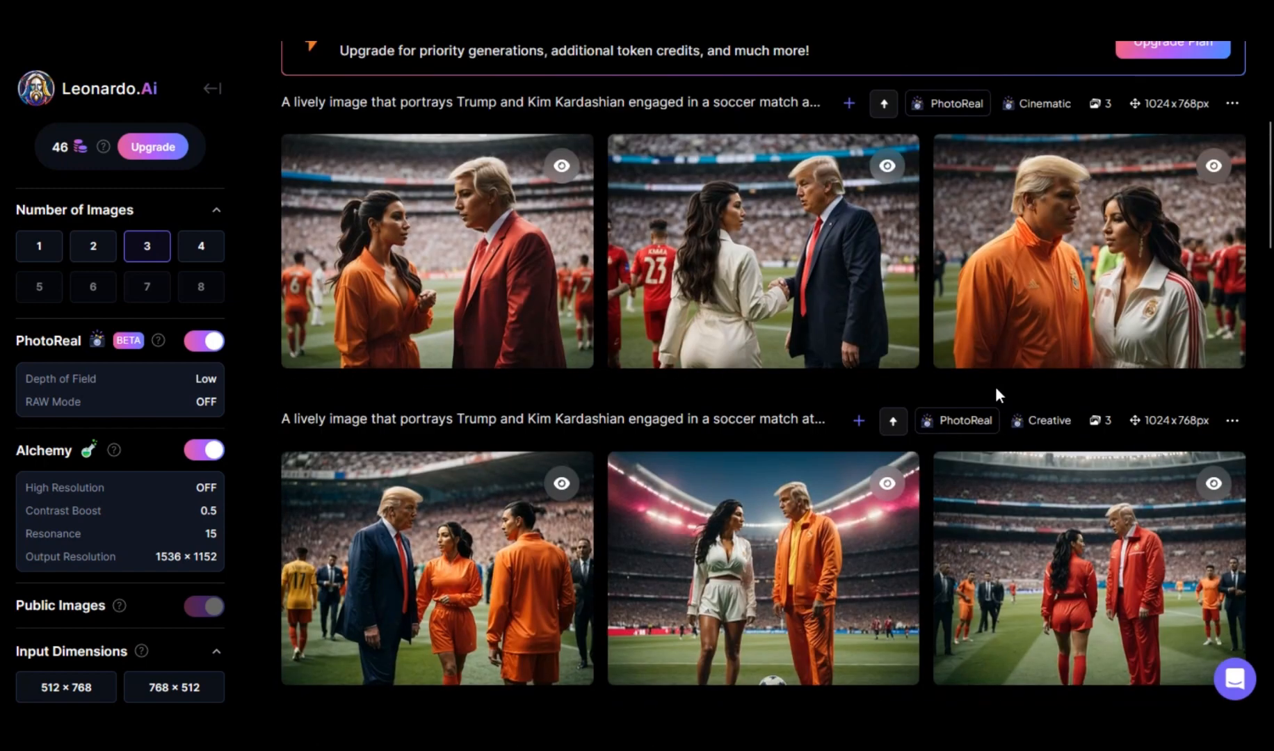
scroll(997, 396, up, 4)
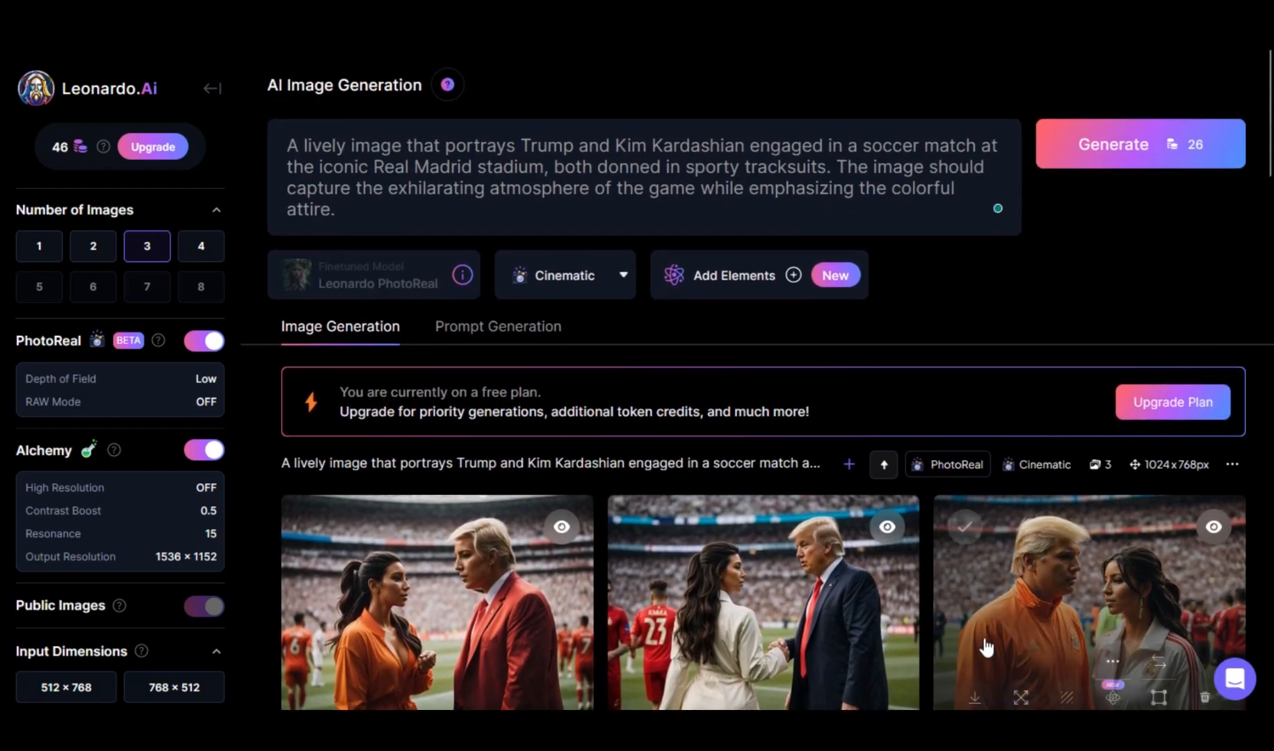